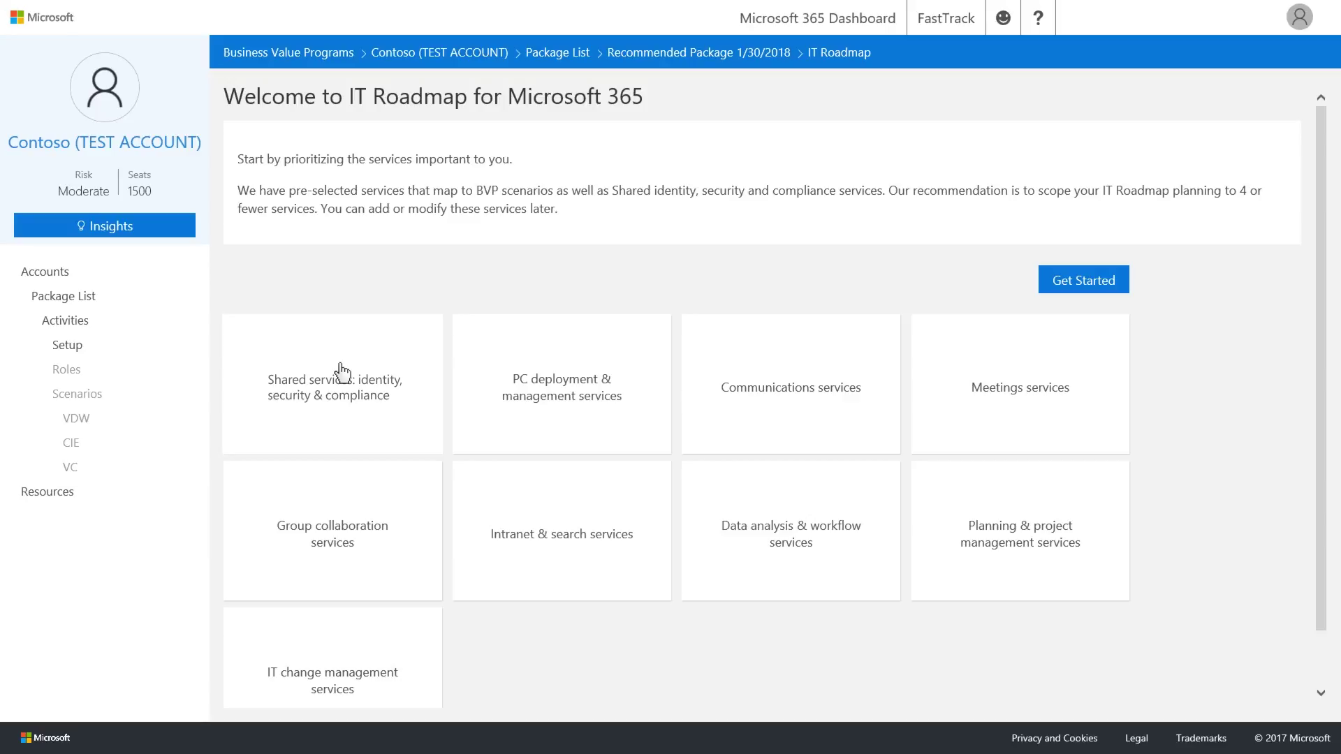
Start the Shared services: identity, security & compliance assessment and mark all attributes fulfilled through Level 4.
left_click(341, 372)
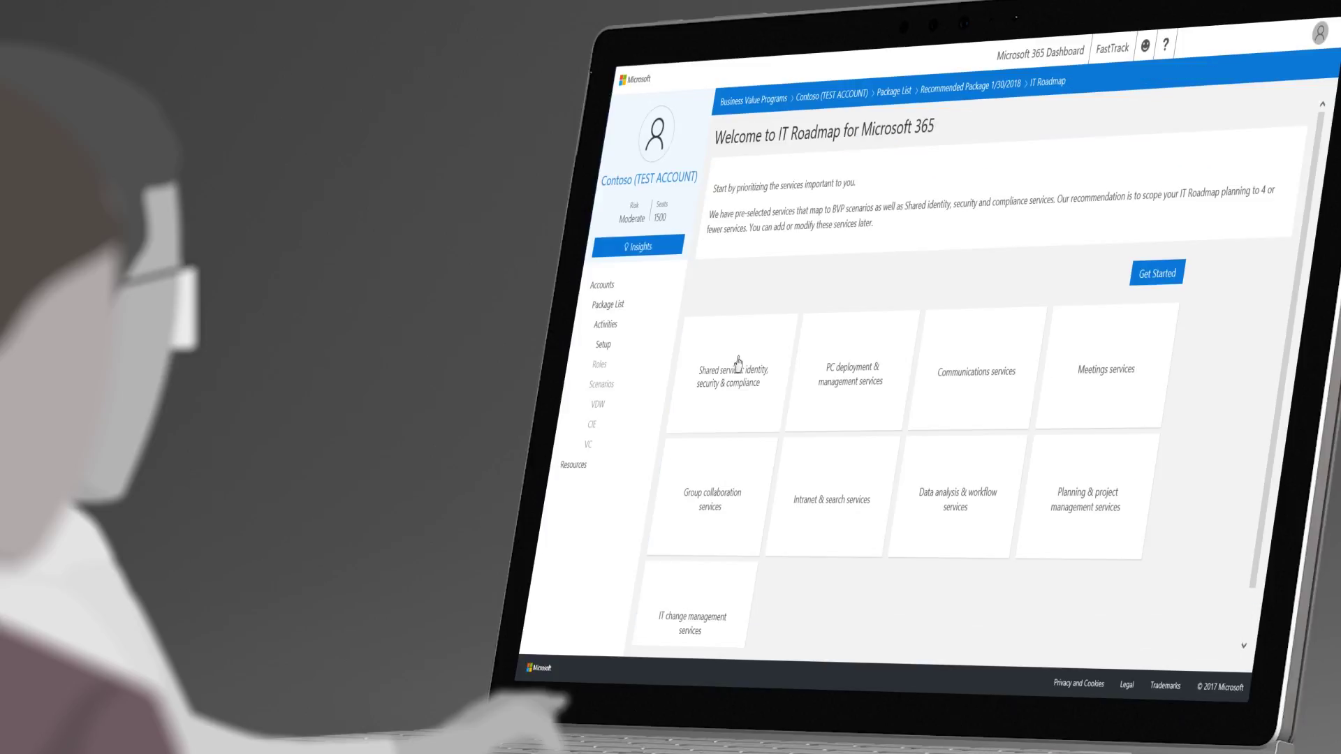
left_click(1150, 276)
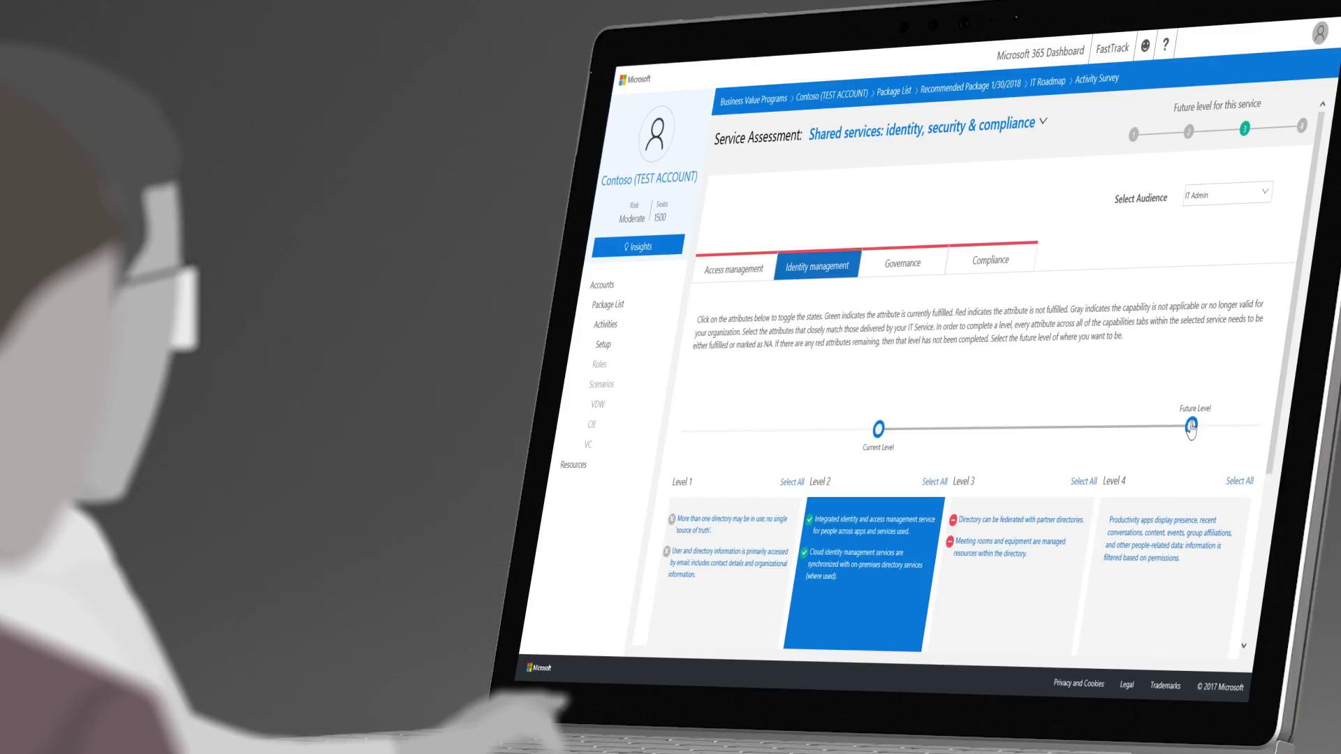
left_click(1189, 429)
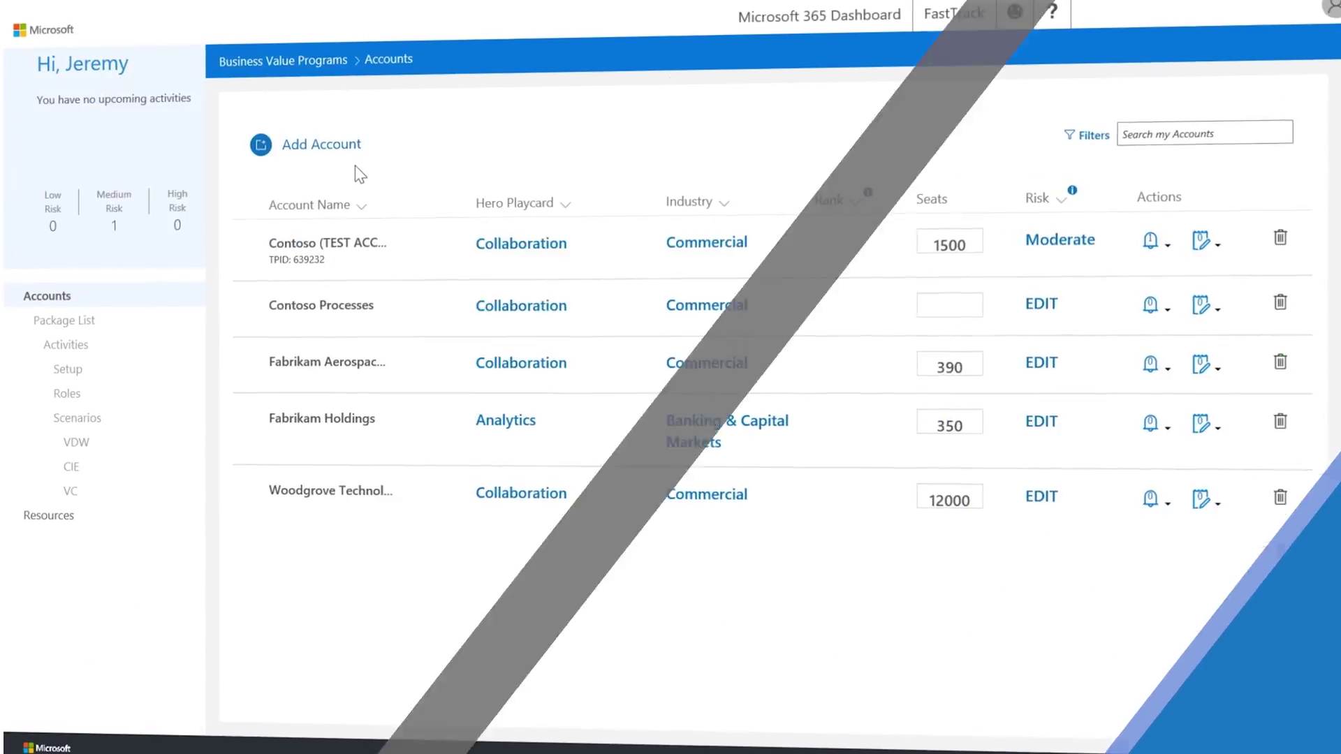
Search accounts for 'contoso' without adding, then open Contoso (TEST ACCOUNT)'s Recommended Package 1/30/2018.
left_click(331, 153)
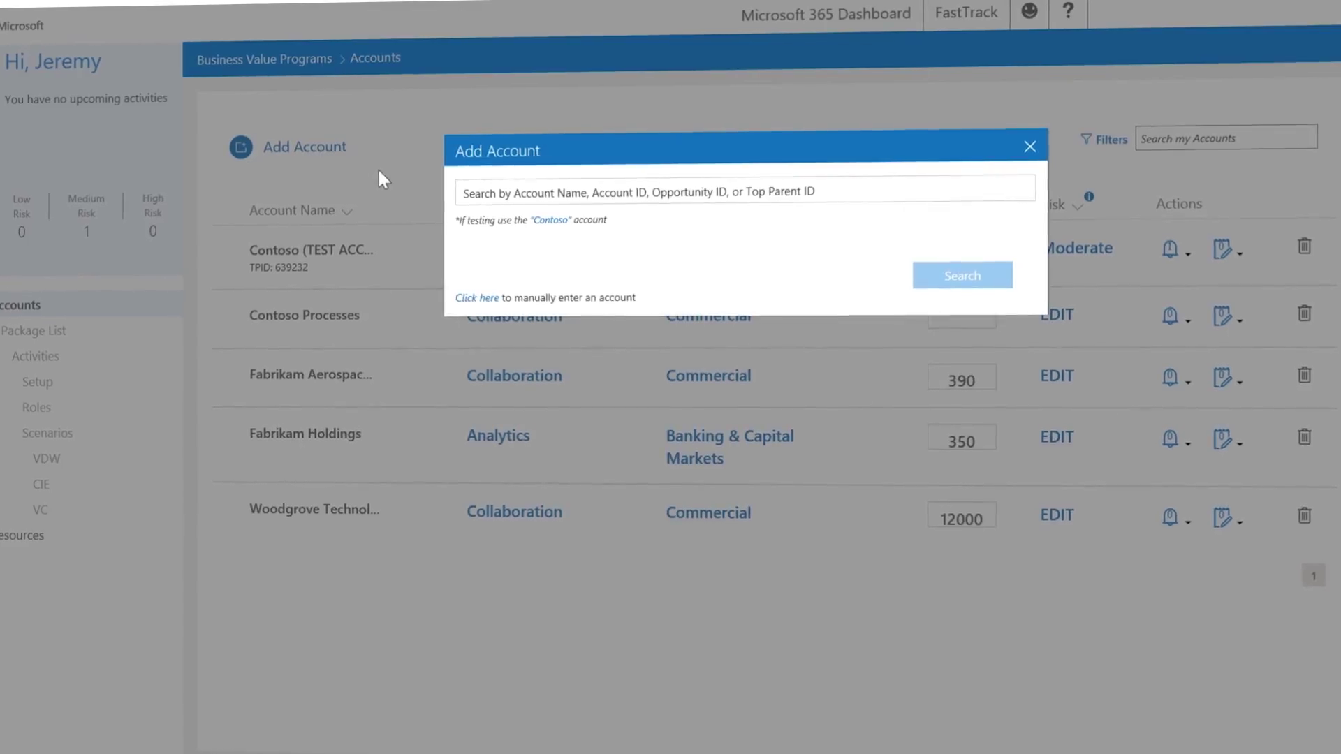
left_click(494, 189)
type("contoso")
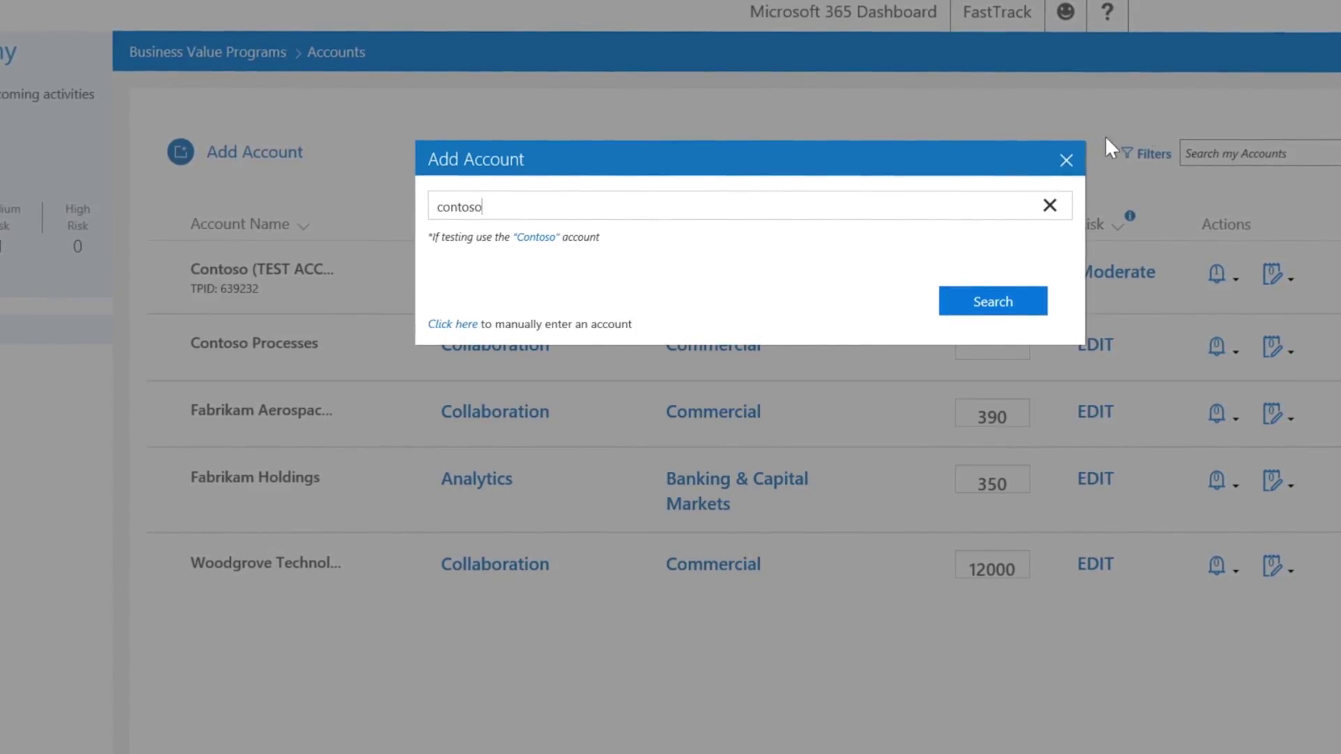
left_click(1062, 165)
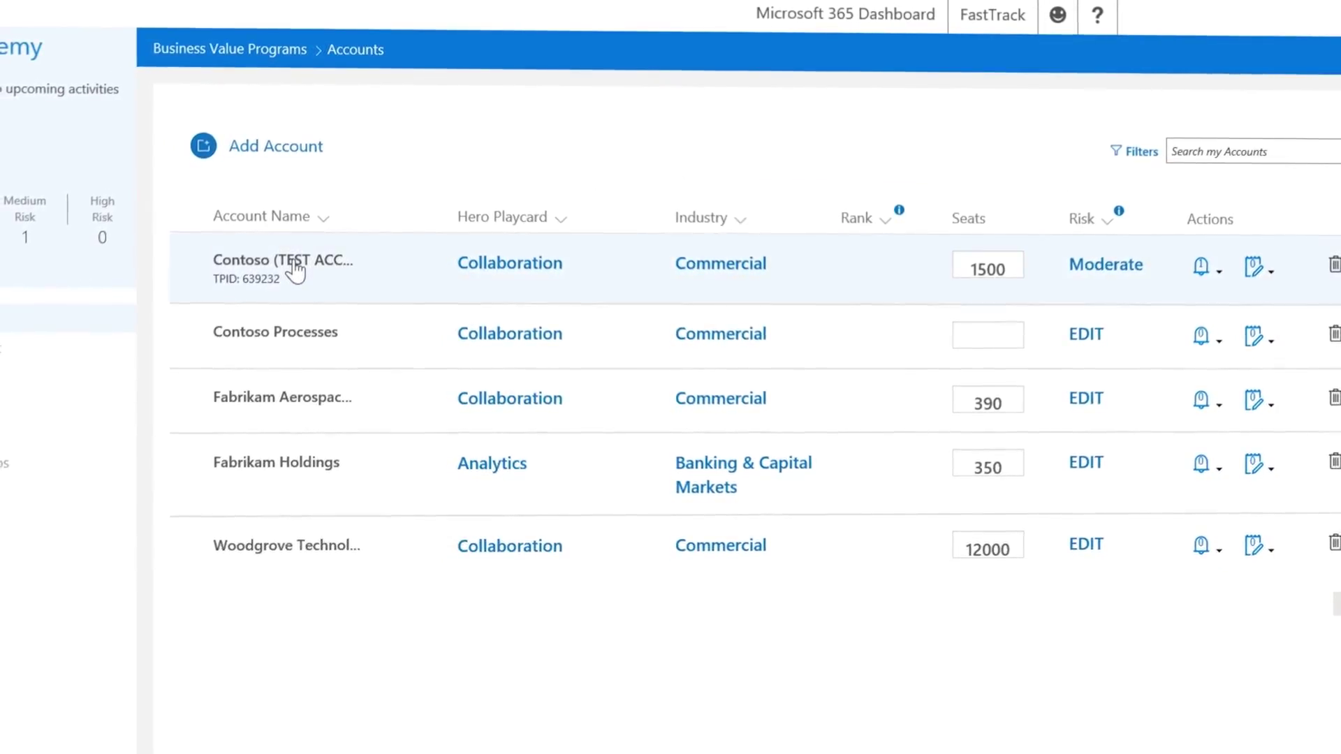
left_click(296, 269)
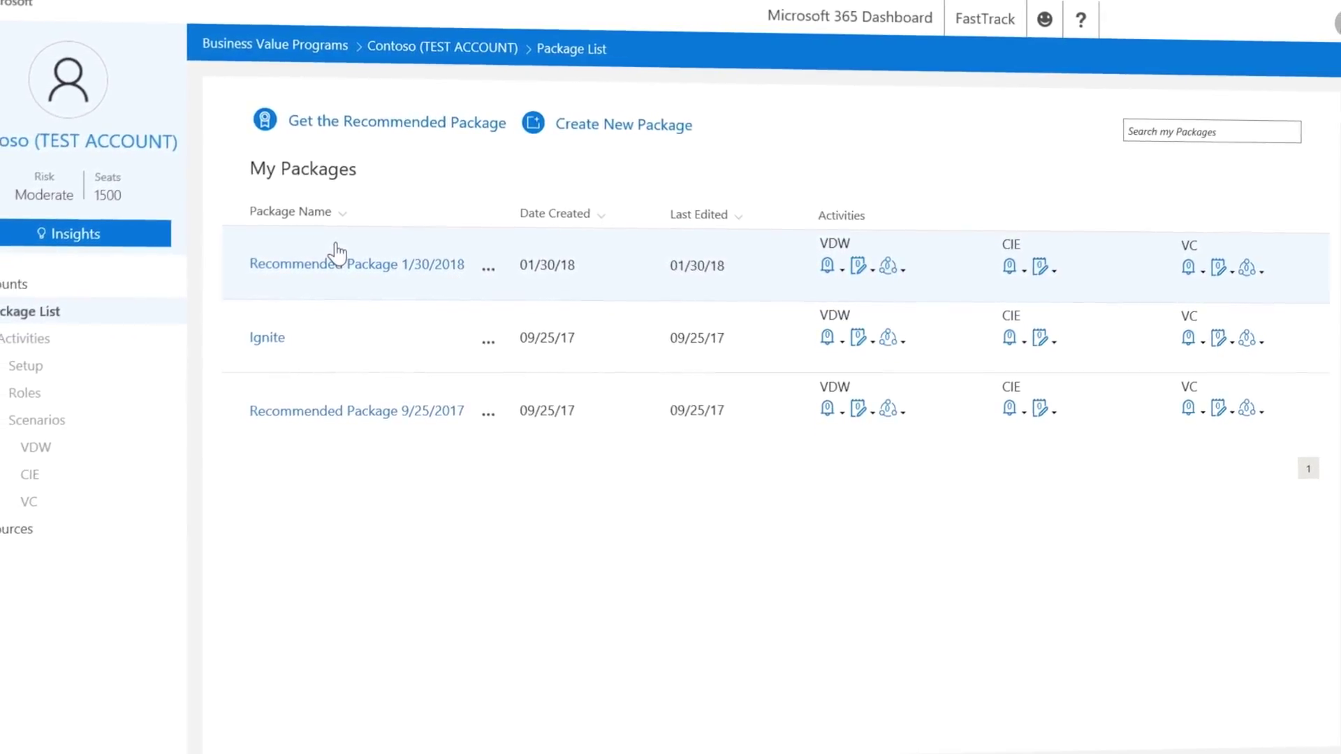
left_click(343, 250)
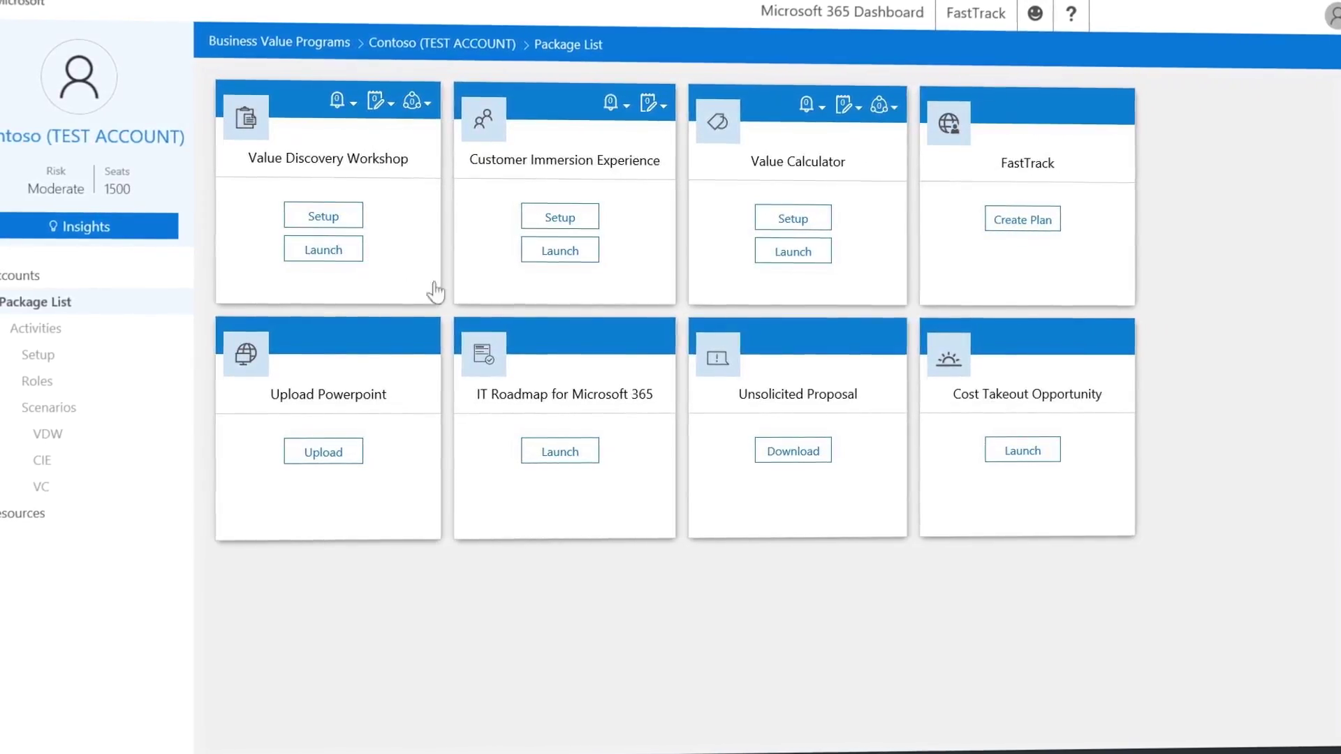
Launch IT Roadmap, deselect the six other service tiles, and begin assessing Shared services.
left_click(588, 454)
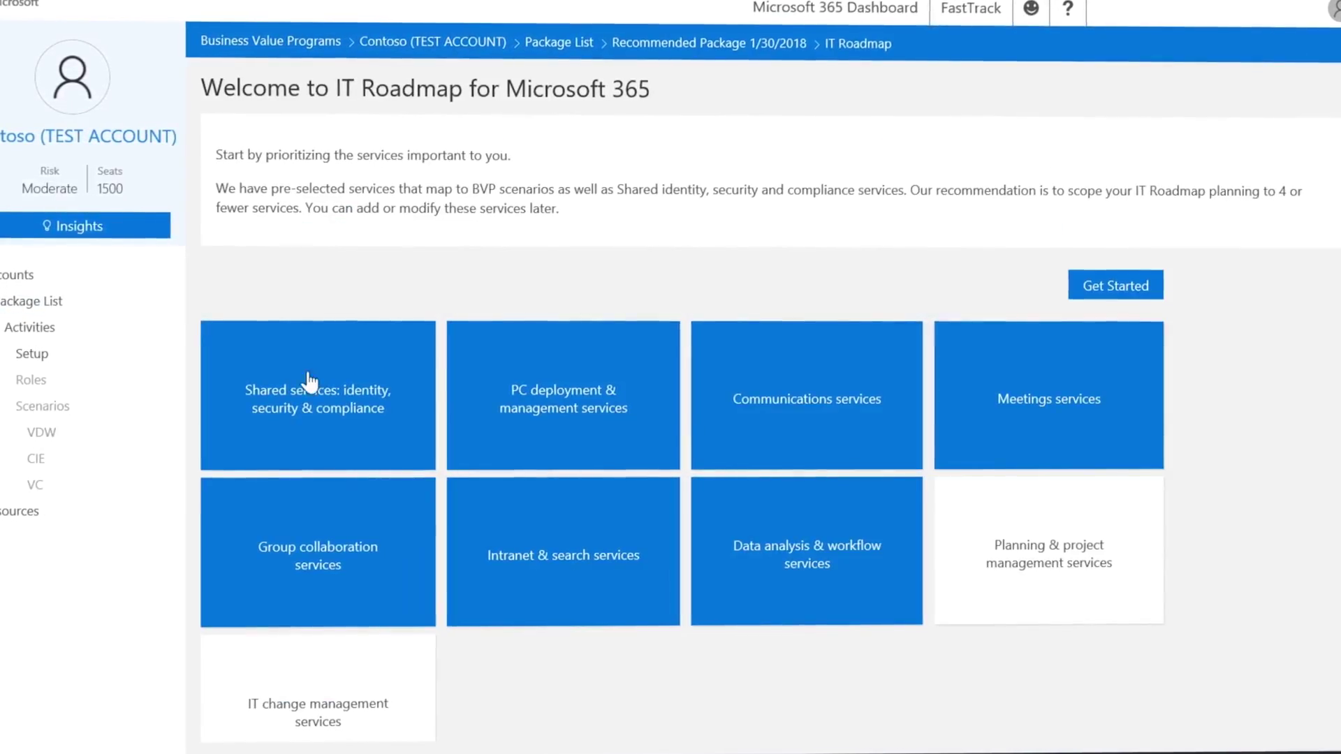
left_click(516, 433)
left_click(703, 392)
left_click(1012, 372)
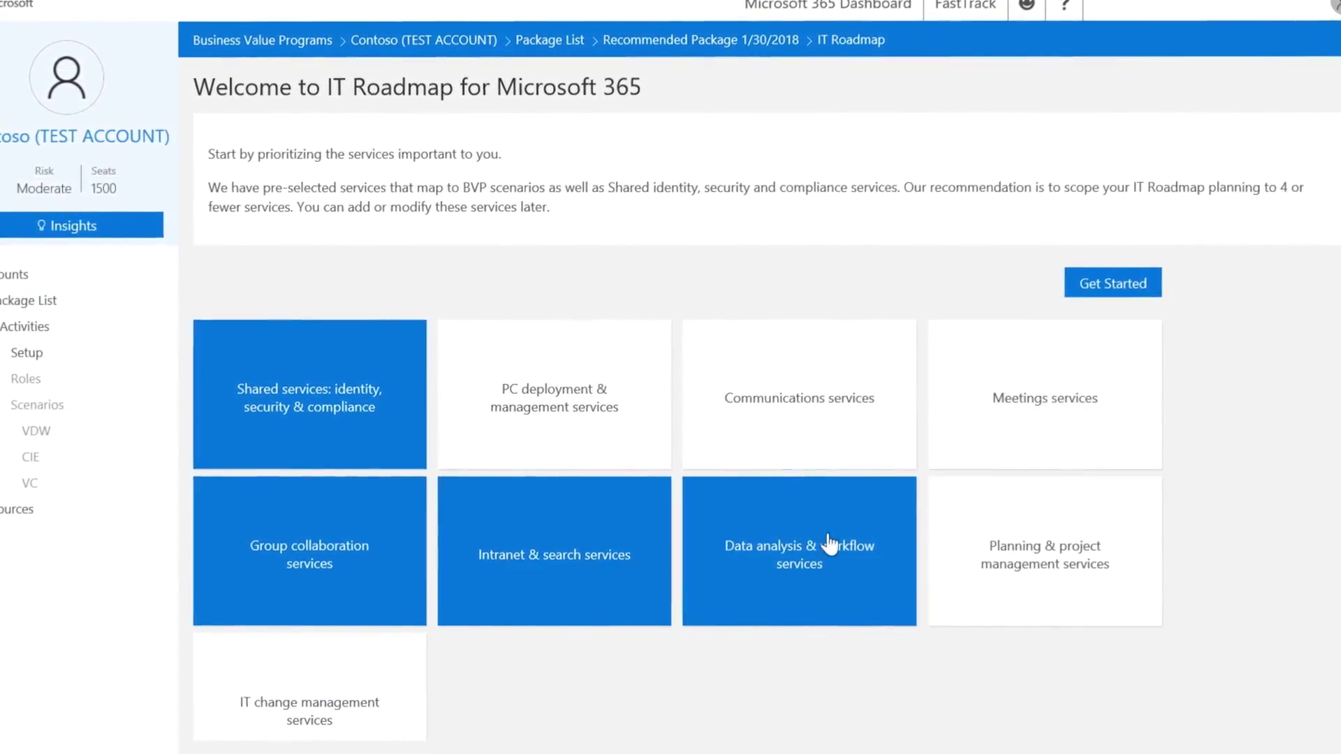
left_click(832, 546)
left_click(580, 551)
left_click(341, 514)
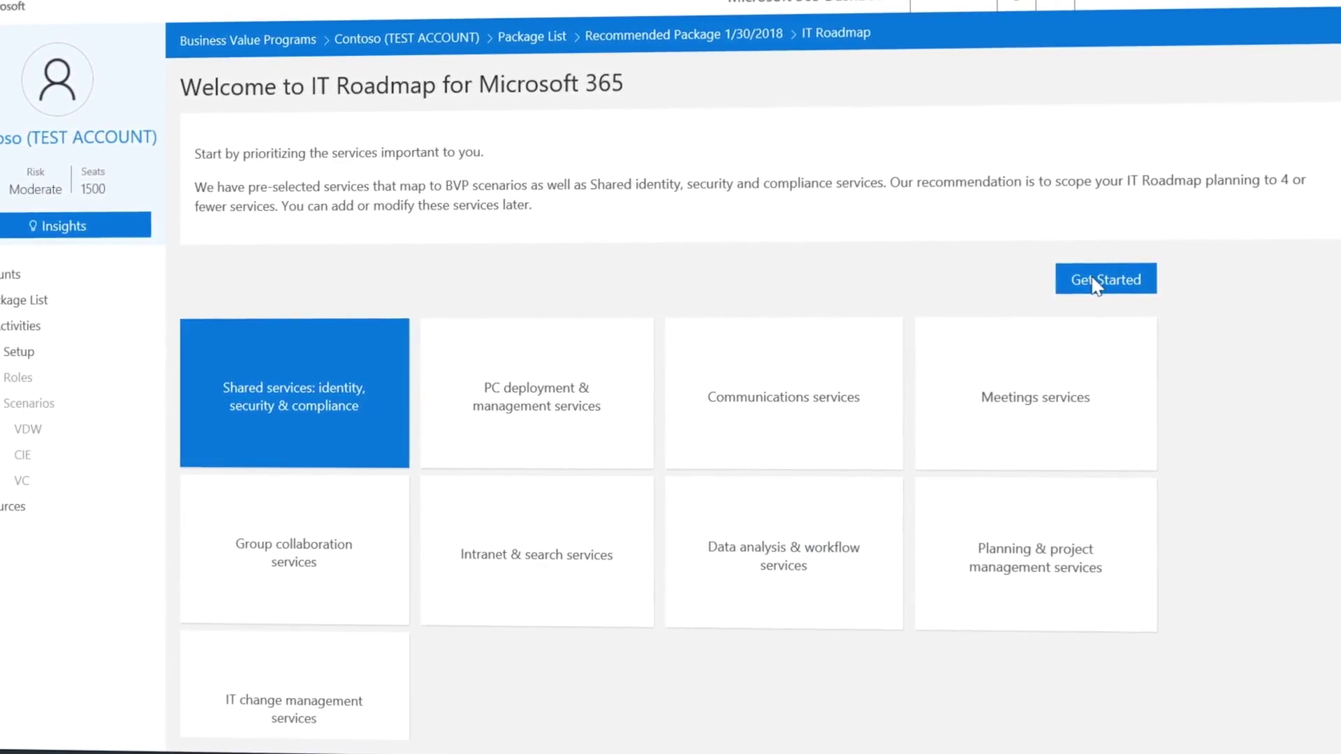
left_click(1123, 287)
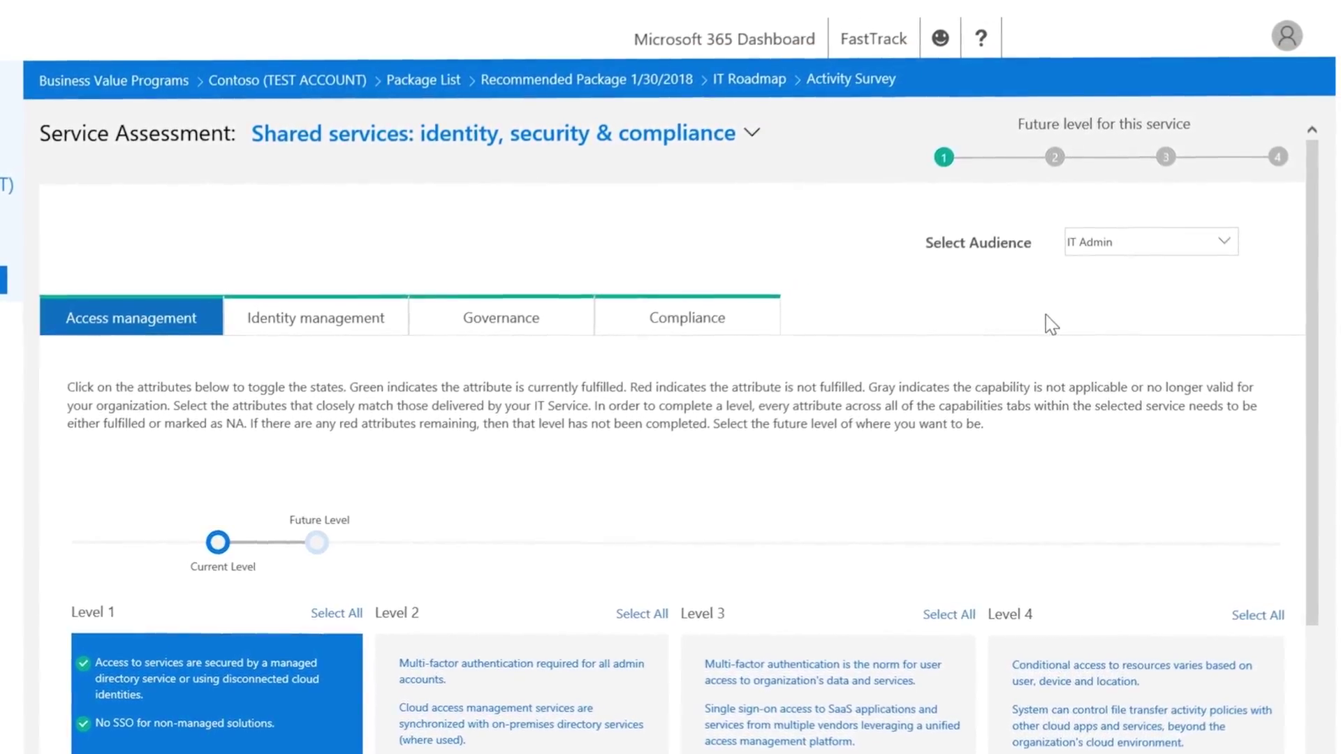
left_click(1229, 256)
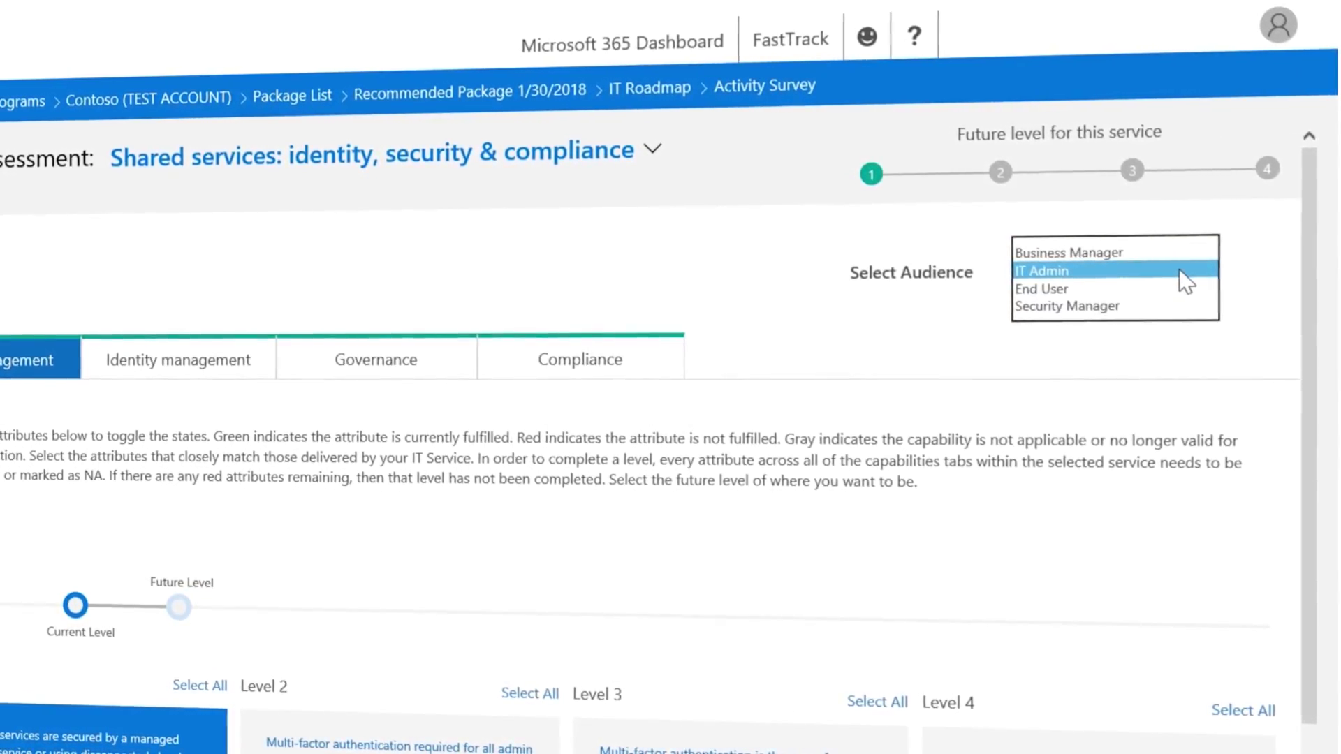
left_click(1179, 272)
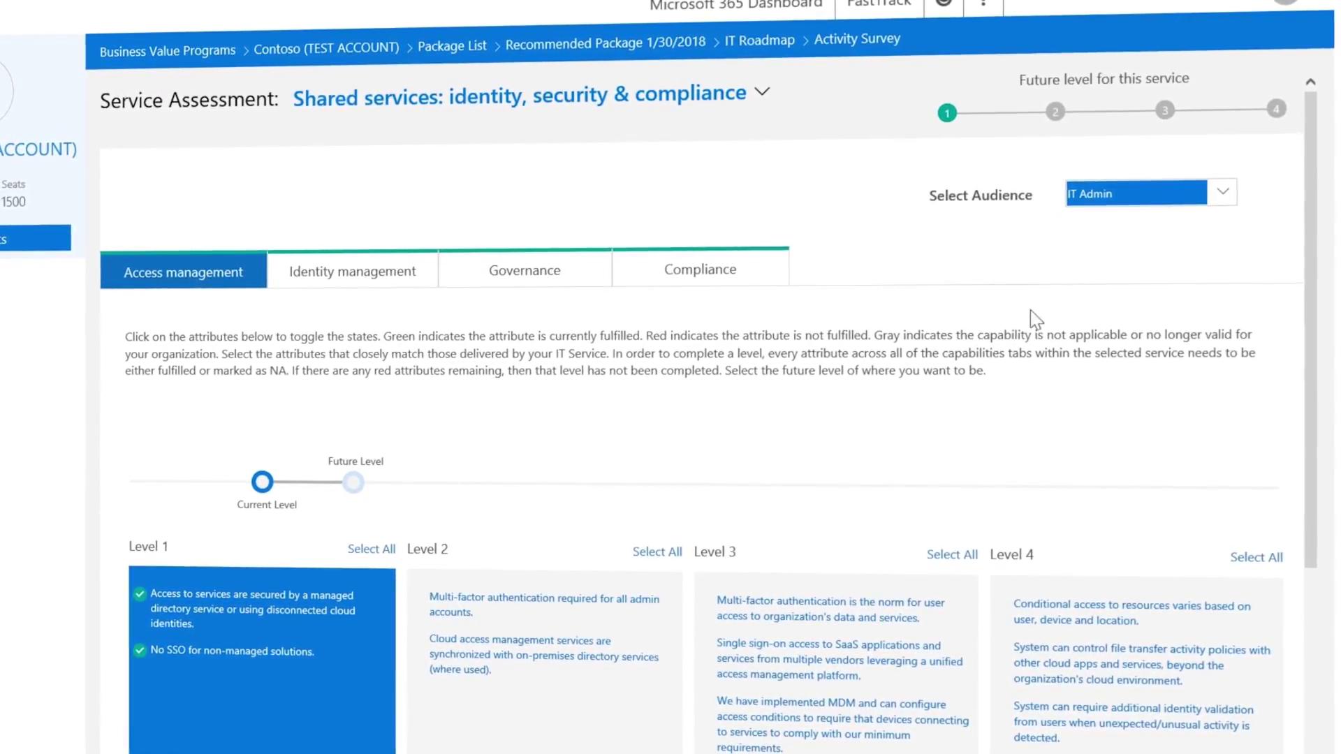
Mark both Level 1 access management attributes as not applicable.
scroll(947, 340, "down", 4)
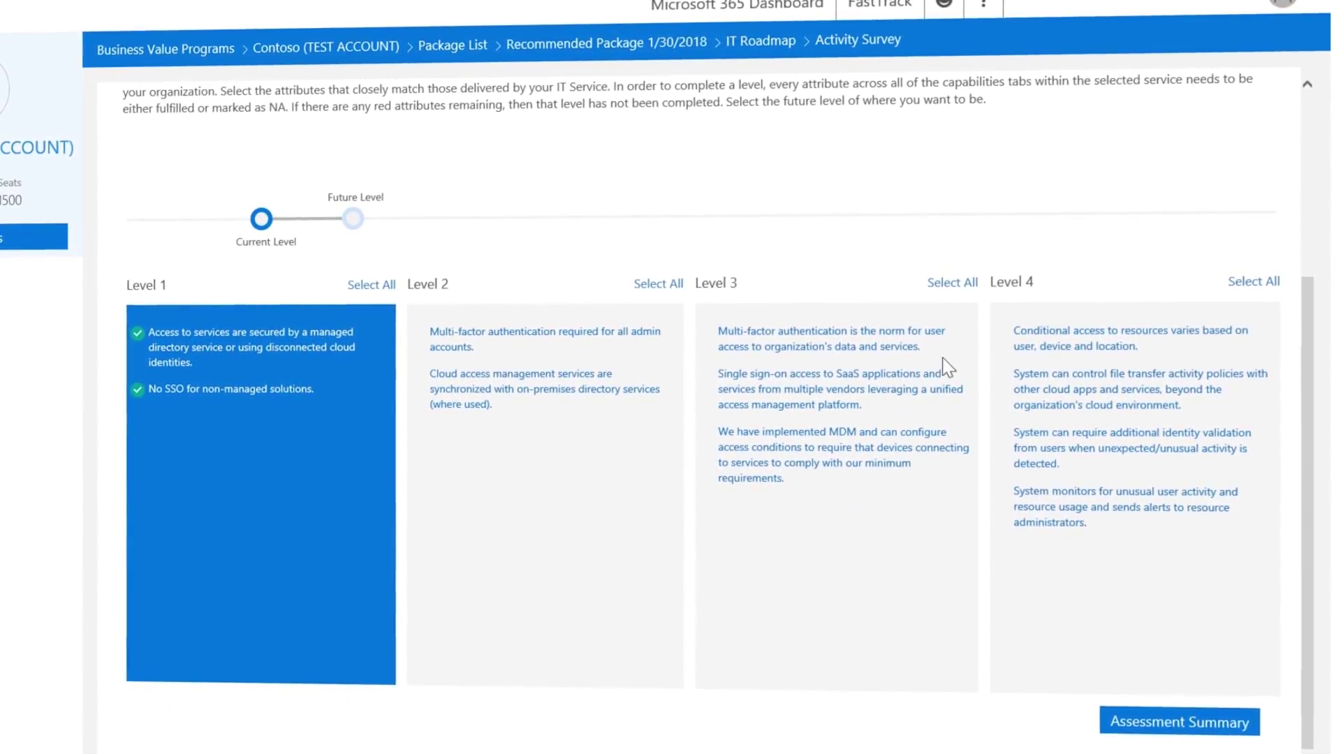
left_click(142, 338)
left_click(143, 385)
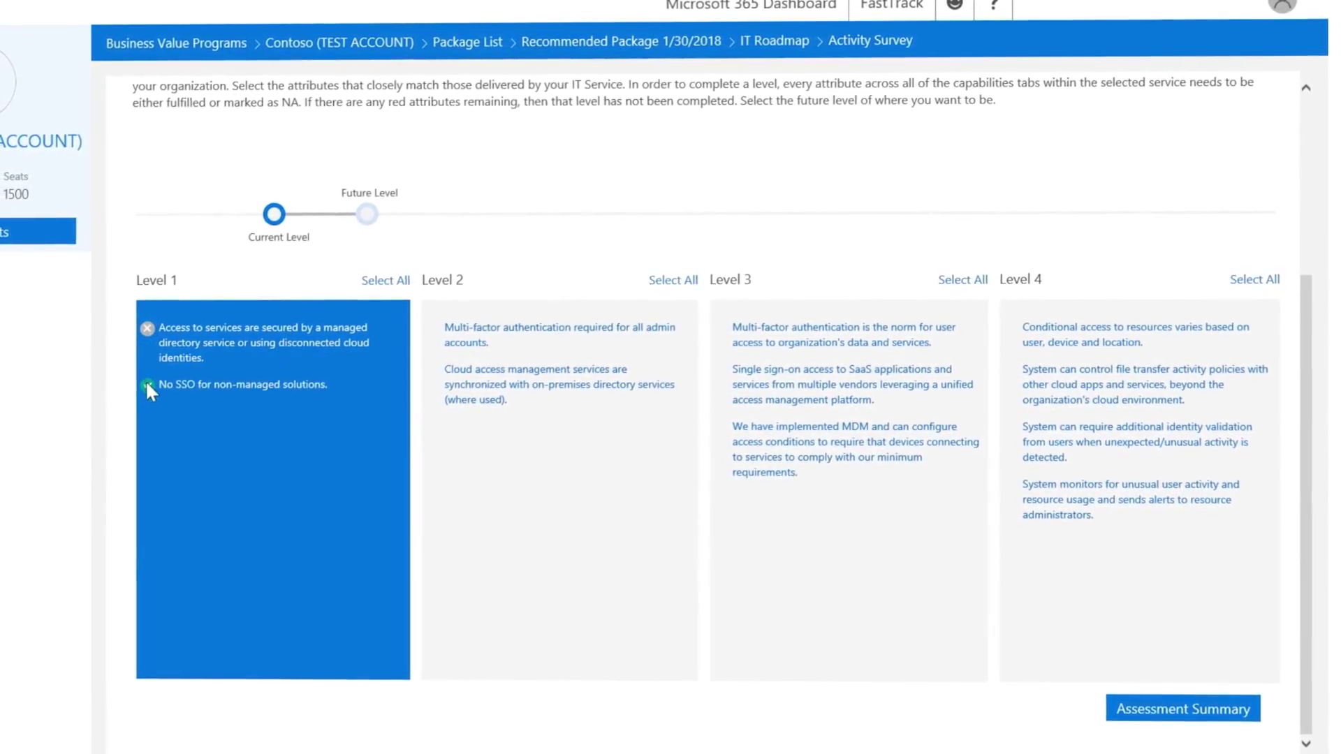
Mark admin multi-factor authentication and cloud access synchronisation fulfilled, and the Level 3 MDM attribute unfulfilled.
left_click(447, 329)
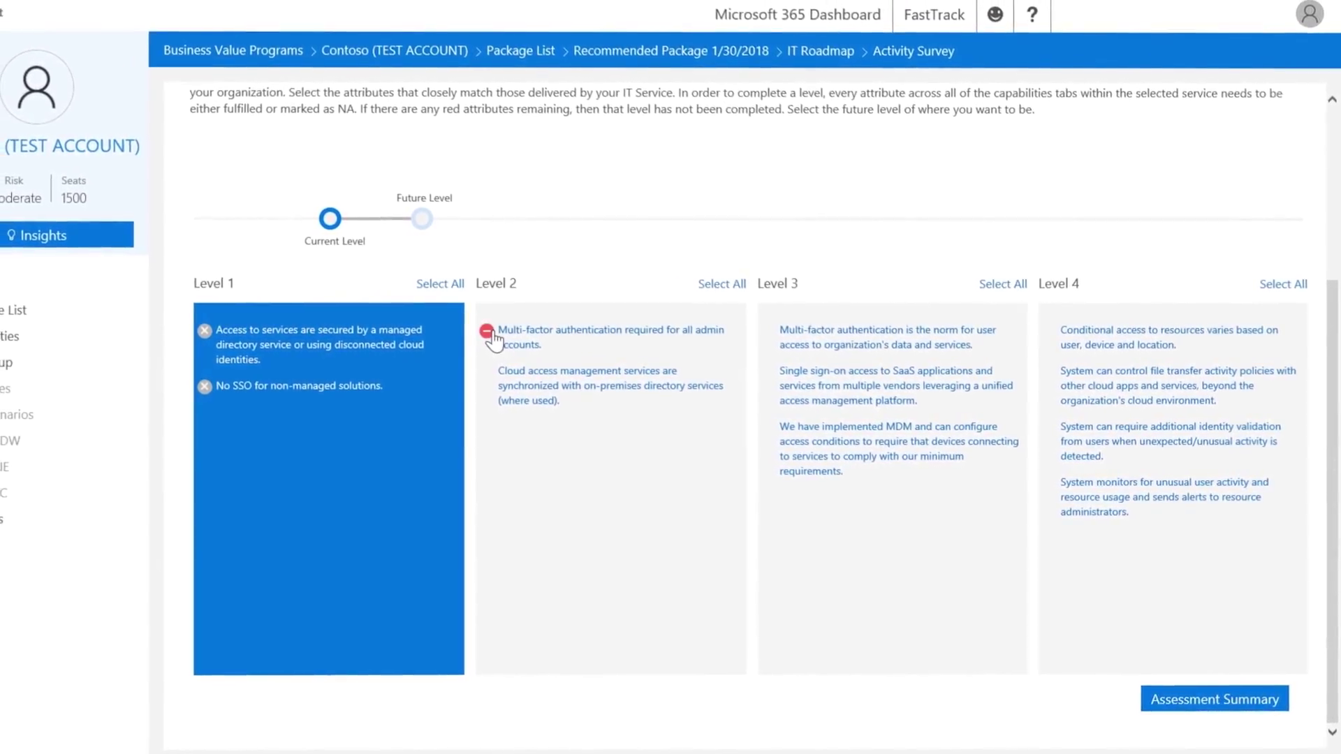
left_click(488, 333)
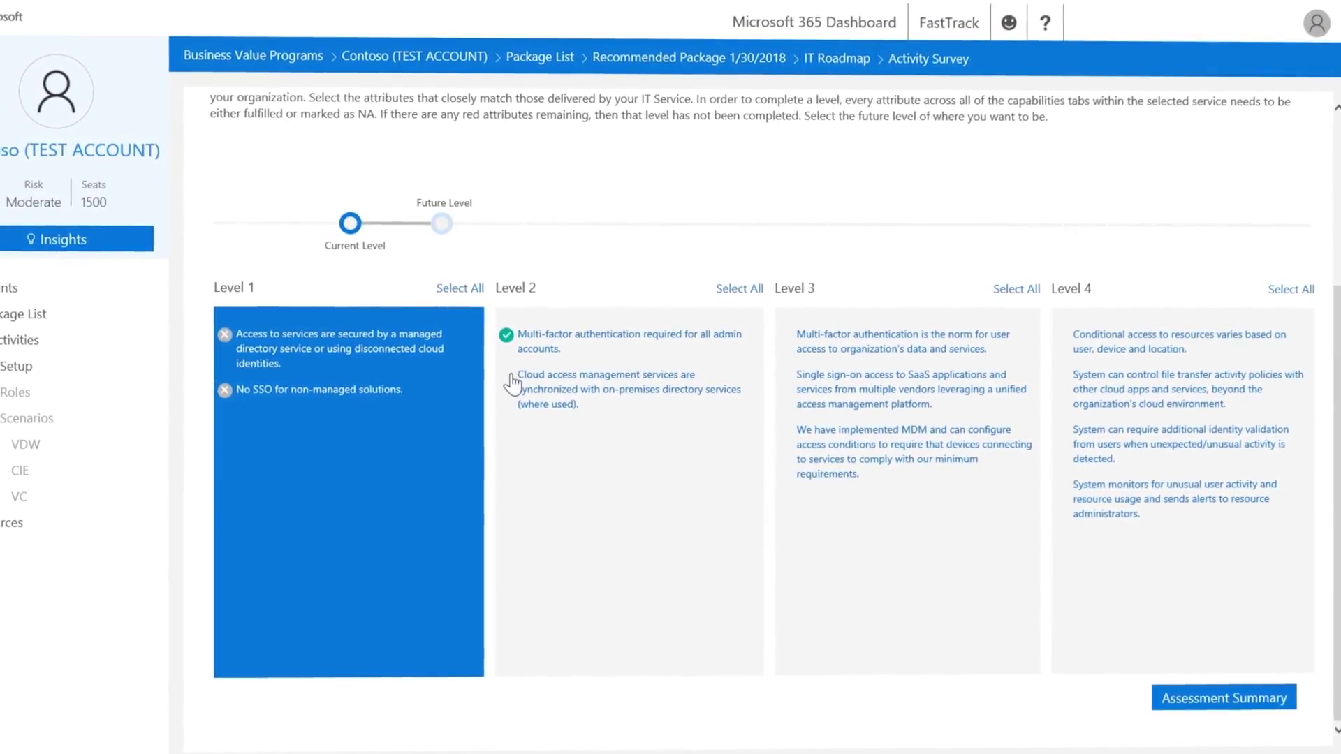
left_click(509, 377)
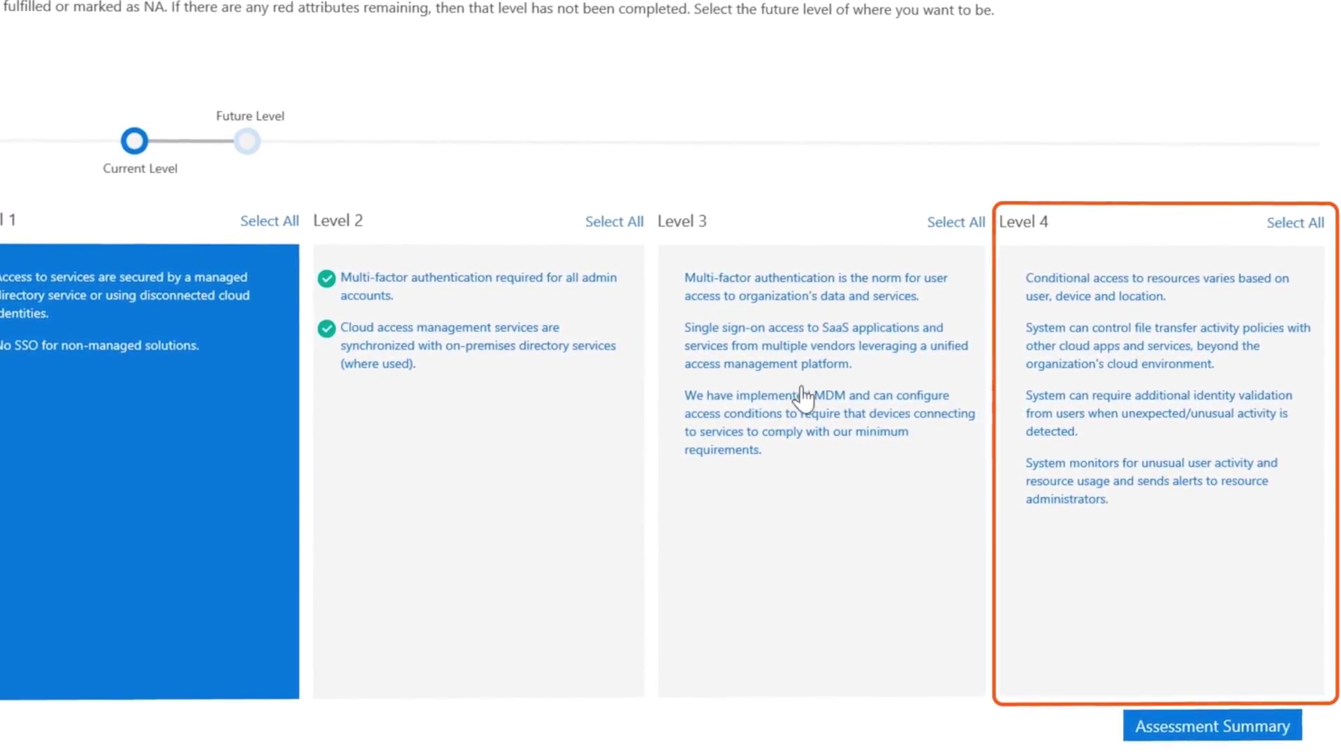
mouse_move(700, 438)
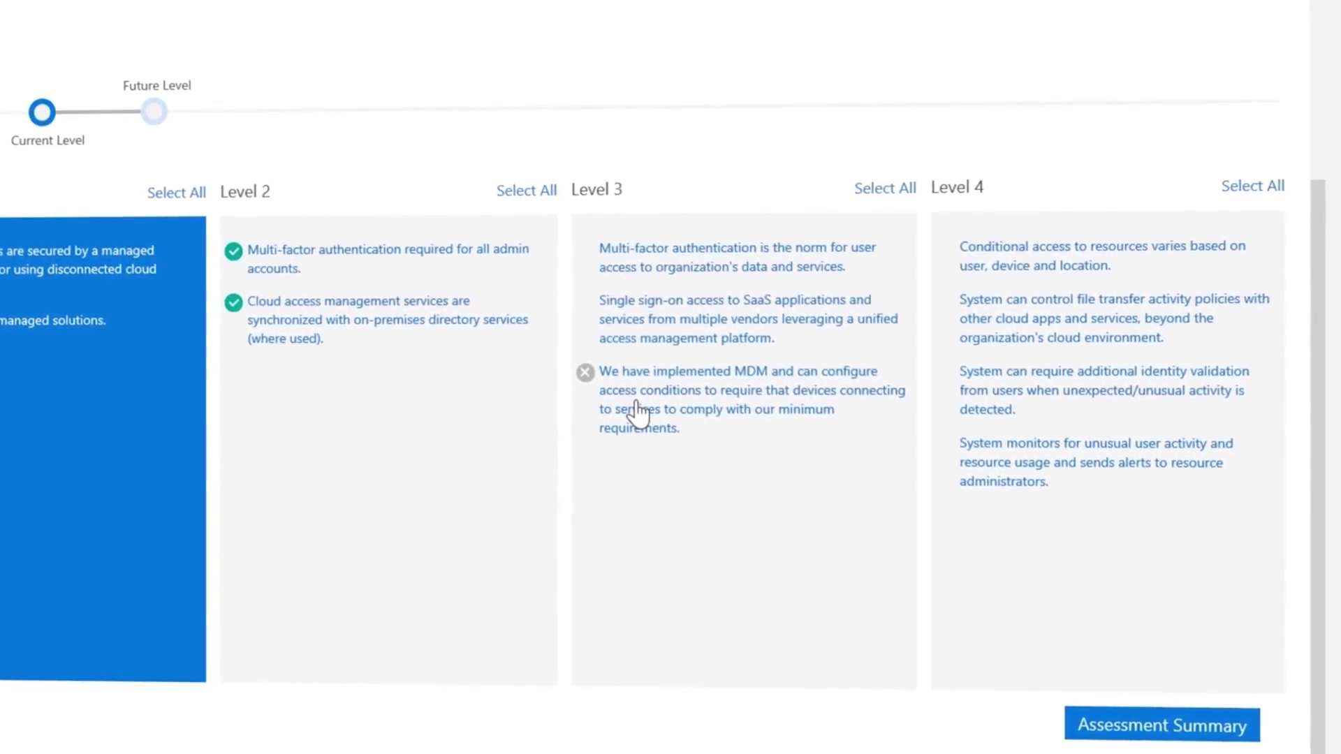
left_click(637, 412)
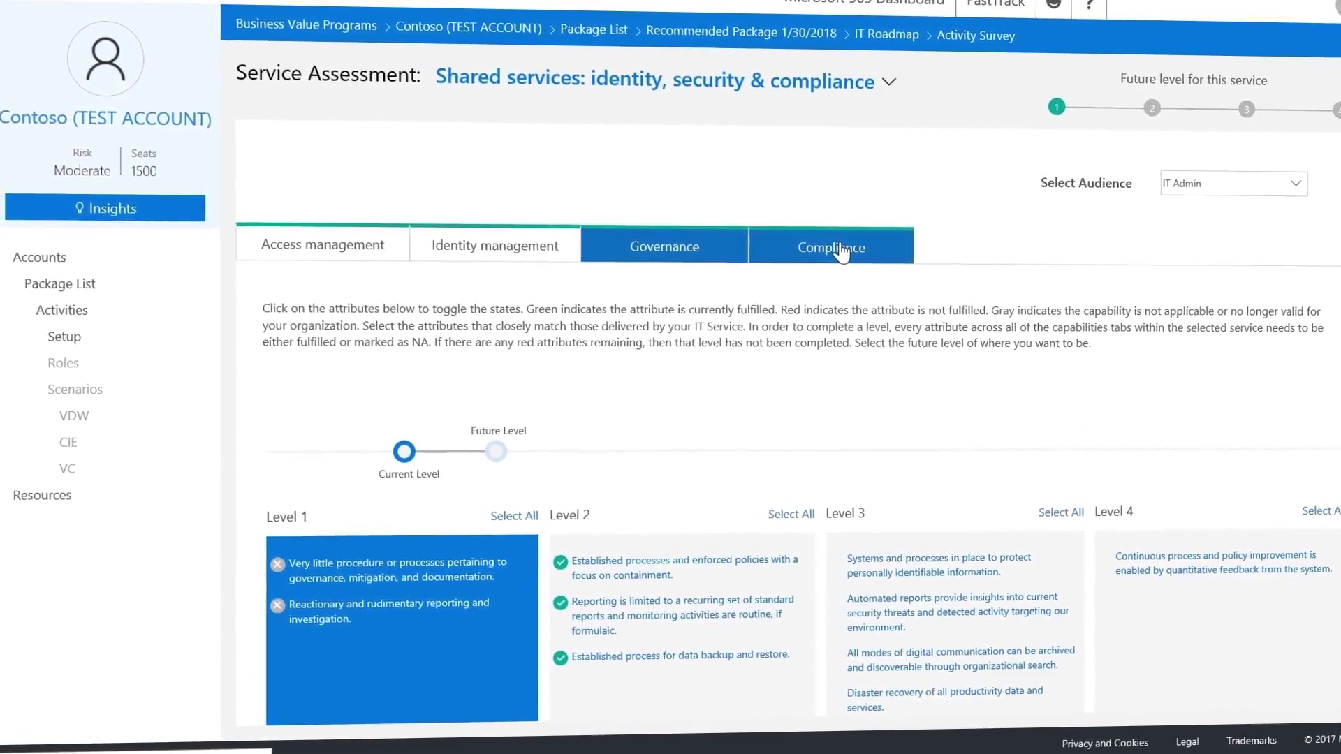
Mark Compliance's user-responsibility attribute fulfilled, then move the Identity management future level into Level 3.
left_click(838, 246)
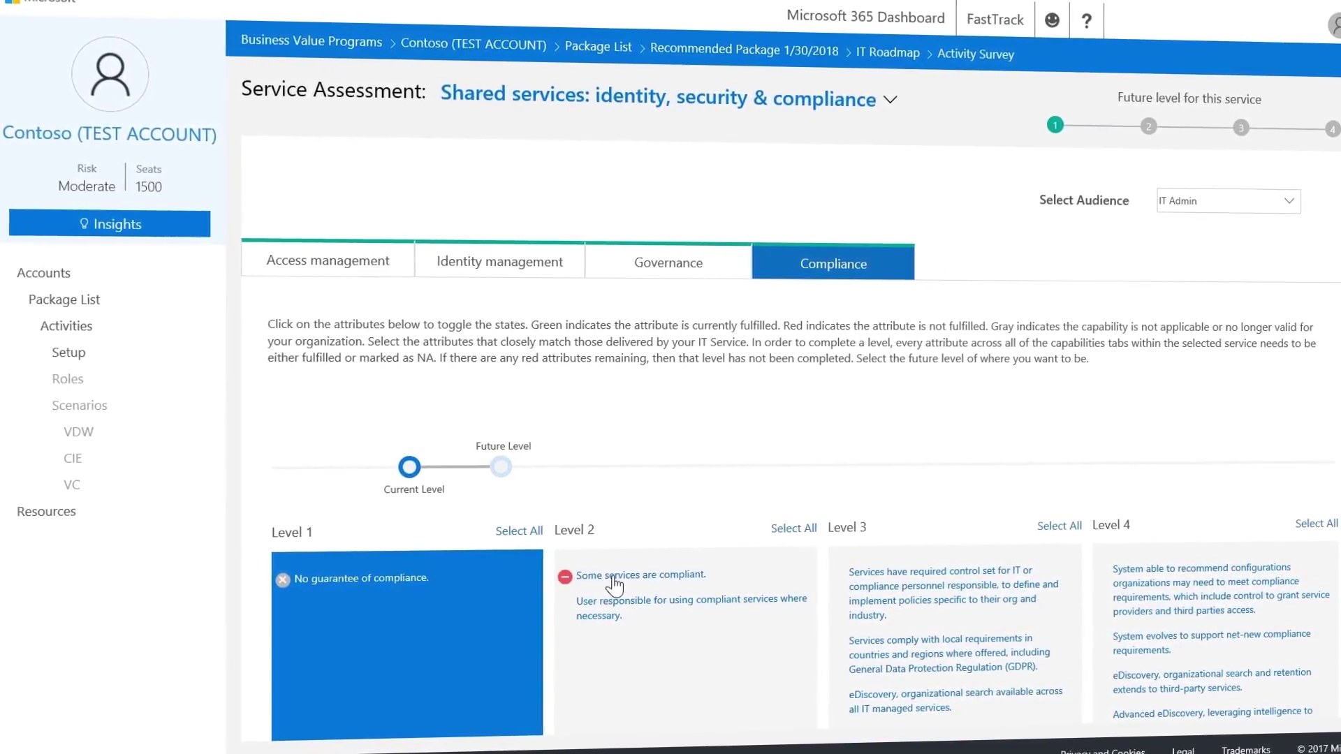
left_click(581, 607)
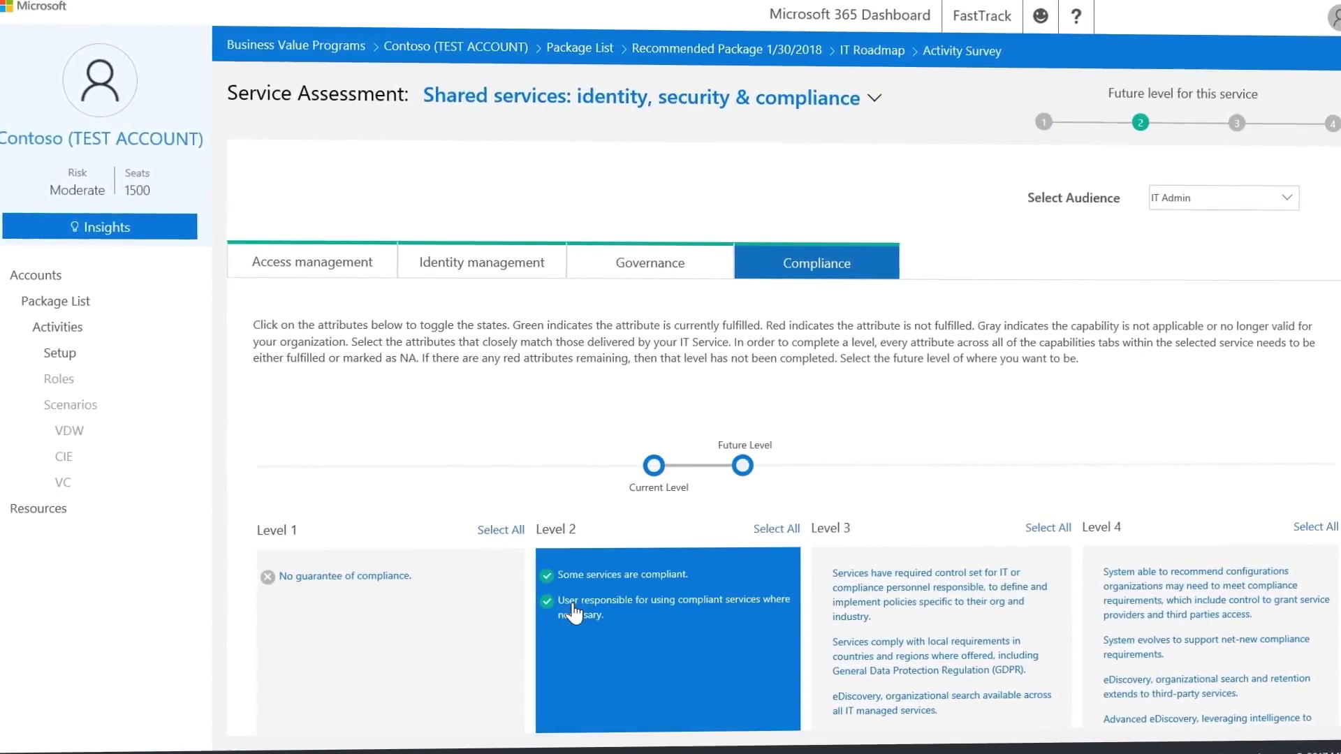
left_click(458, 266)
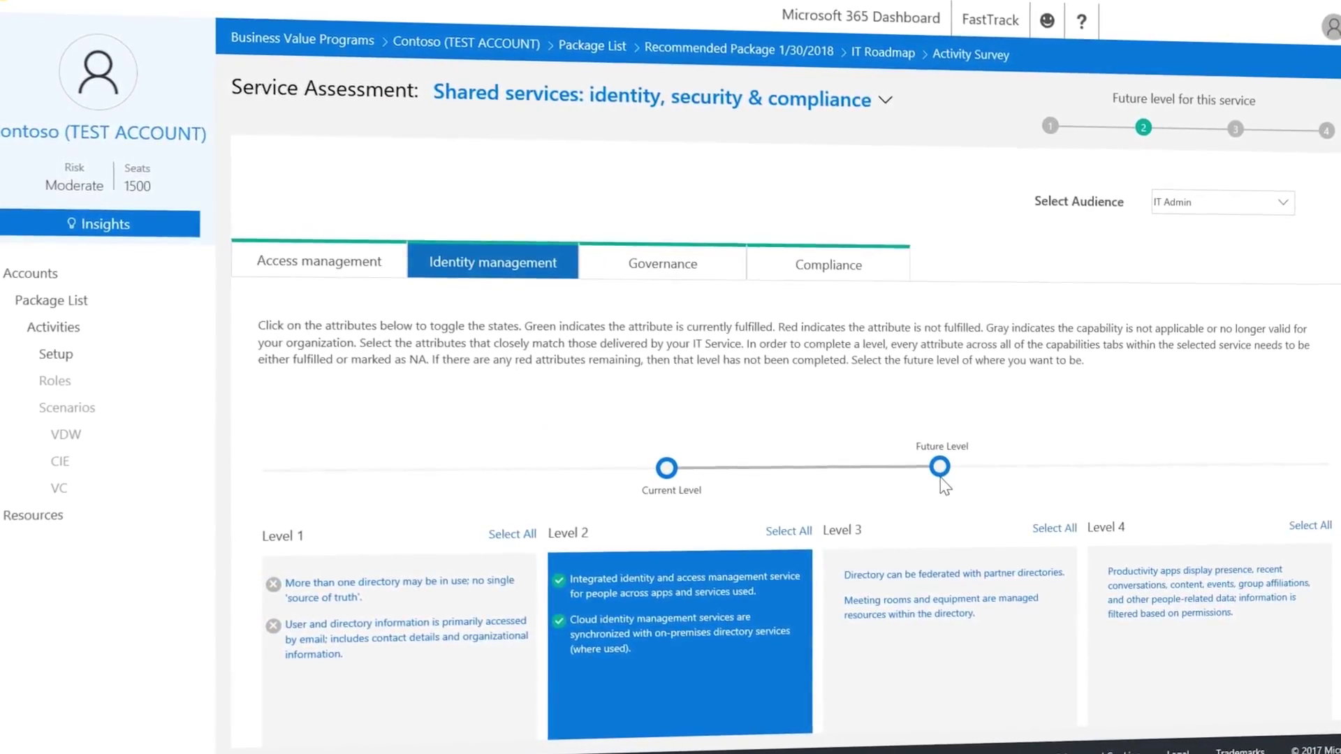
mouse_move(901, 486)
left_mouse_down()
mouse_move(1187, 440)
mouse_move(855, 442)
left_mouse_up()
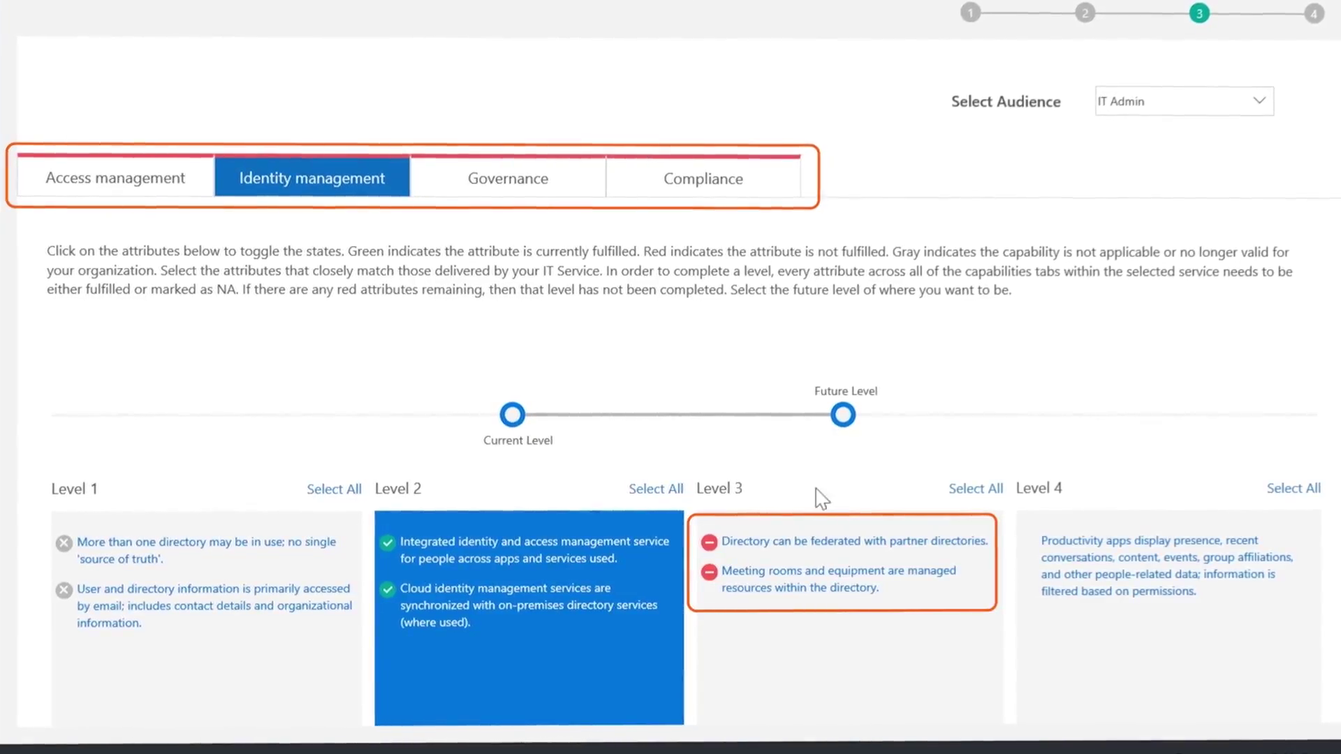
Expand all outstanding actions, including B2B Collaboration and O365 Resources, then go to the assessment summary.
scroll(771, 568, "down", 3)
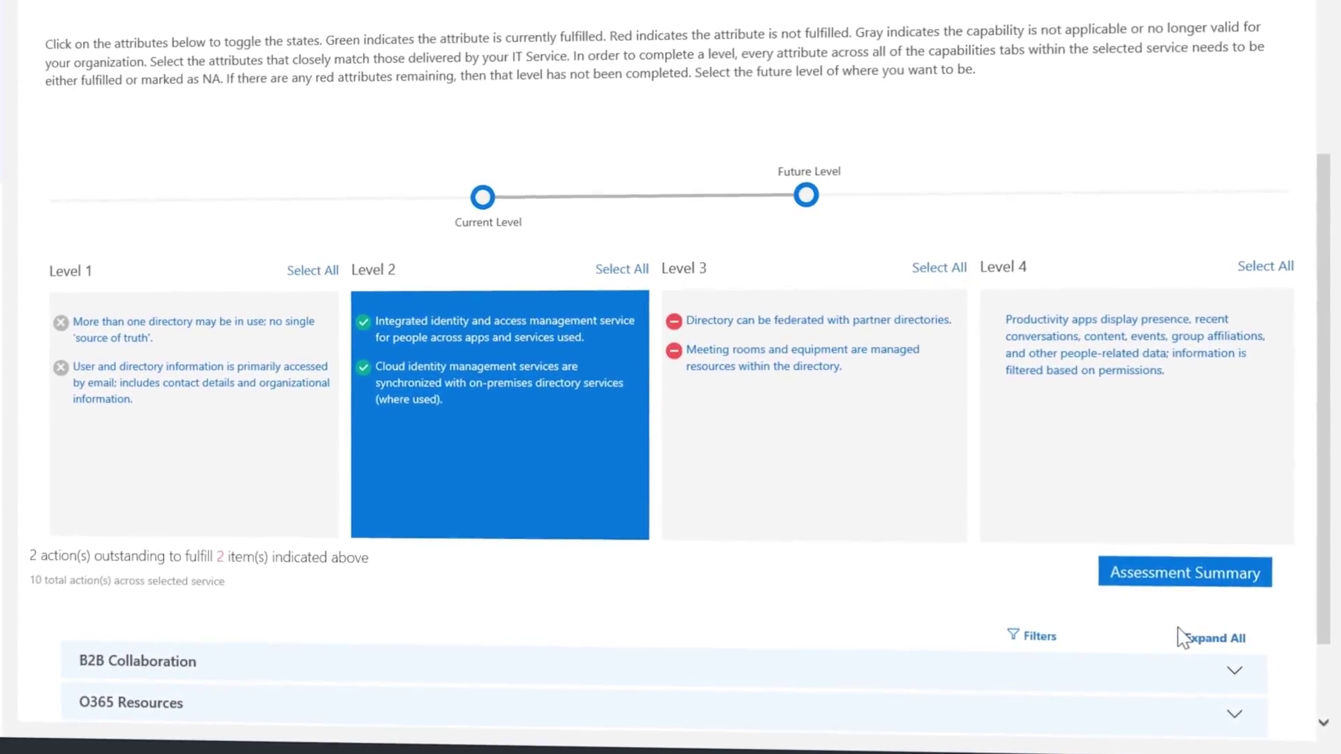
left_click(1229, 638)
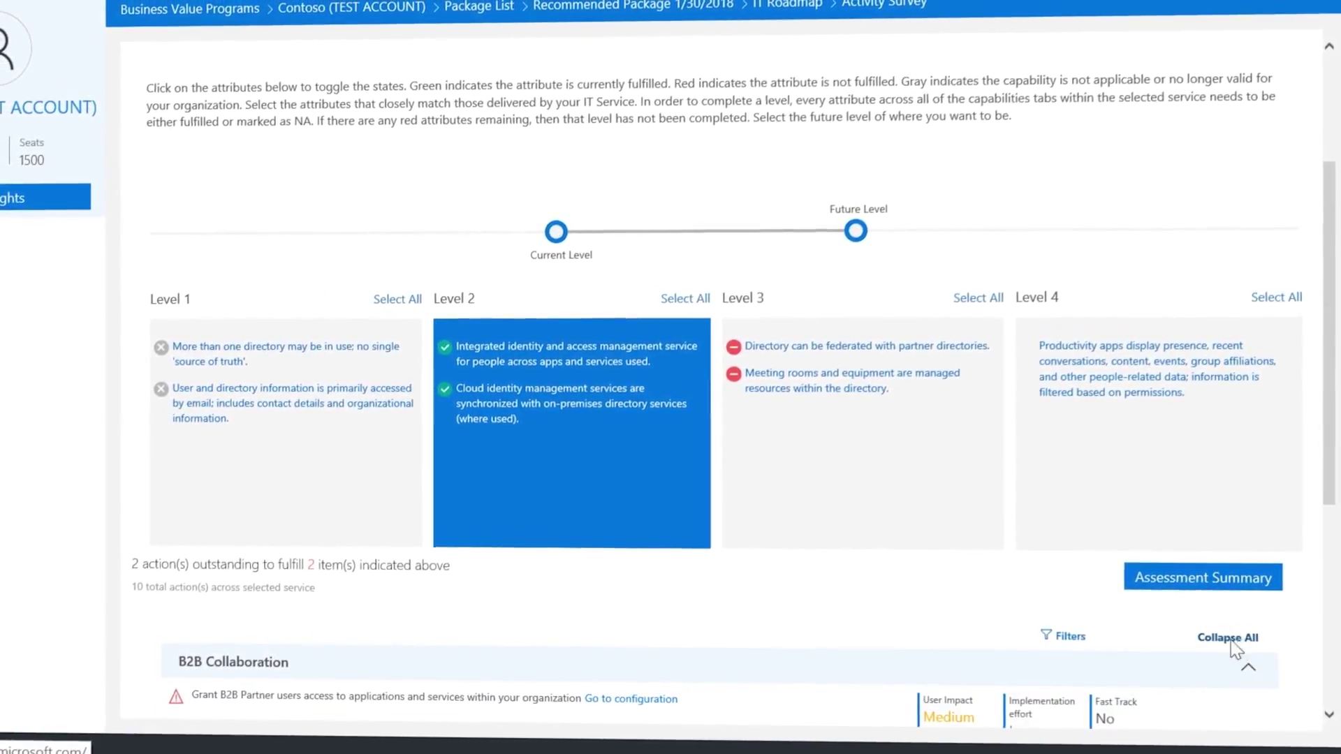
scroll(1222, 650, "down", 5)
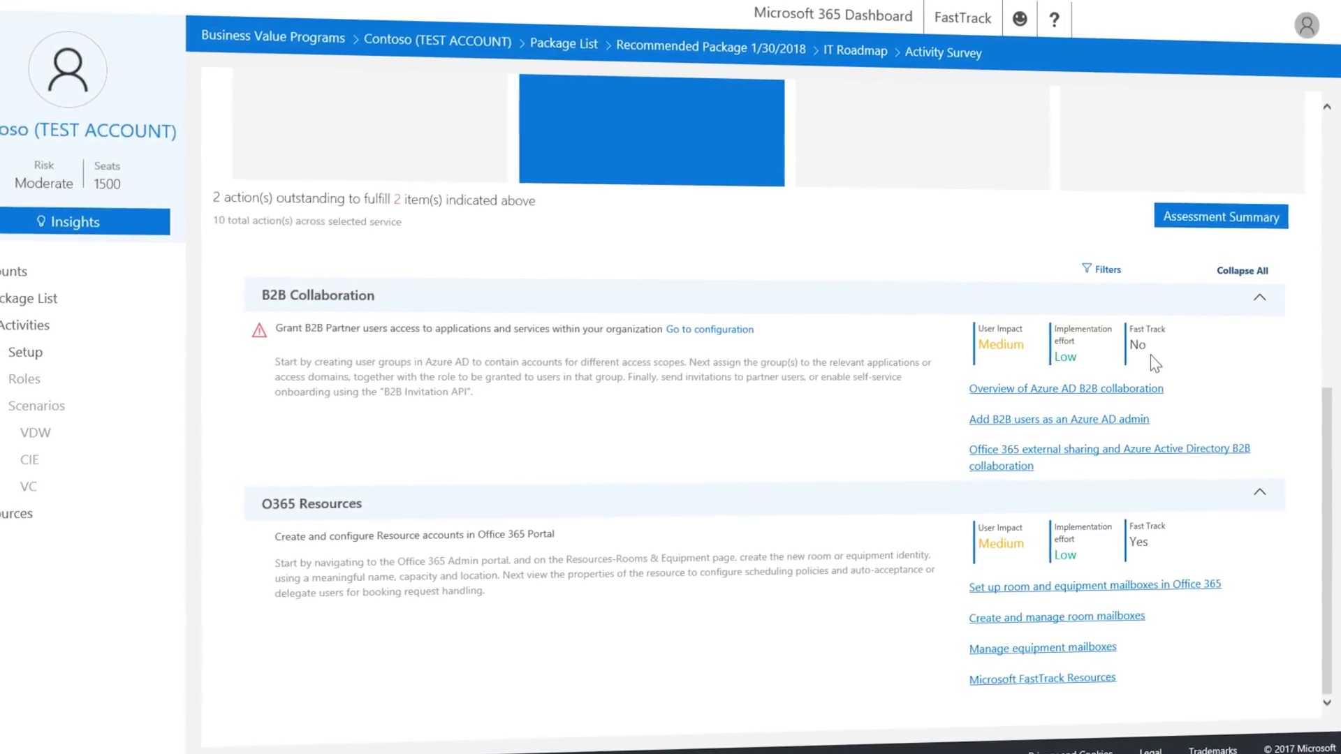
left_click(1201, 212)
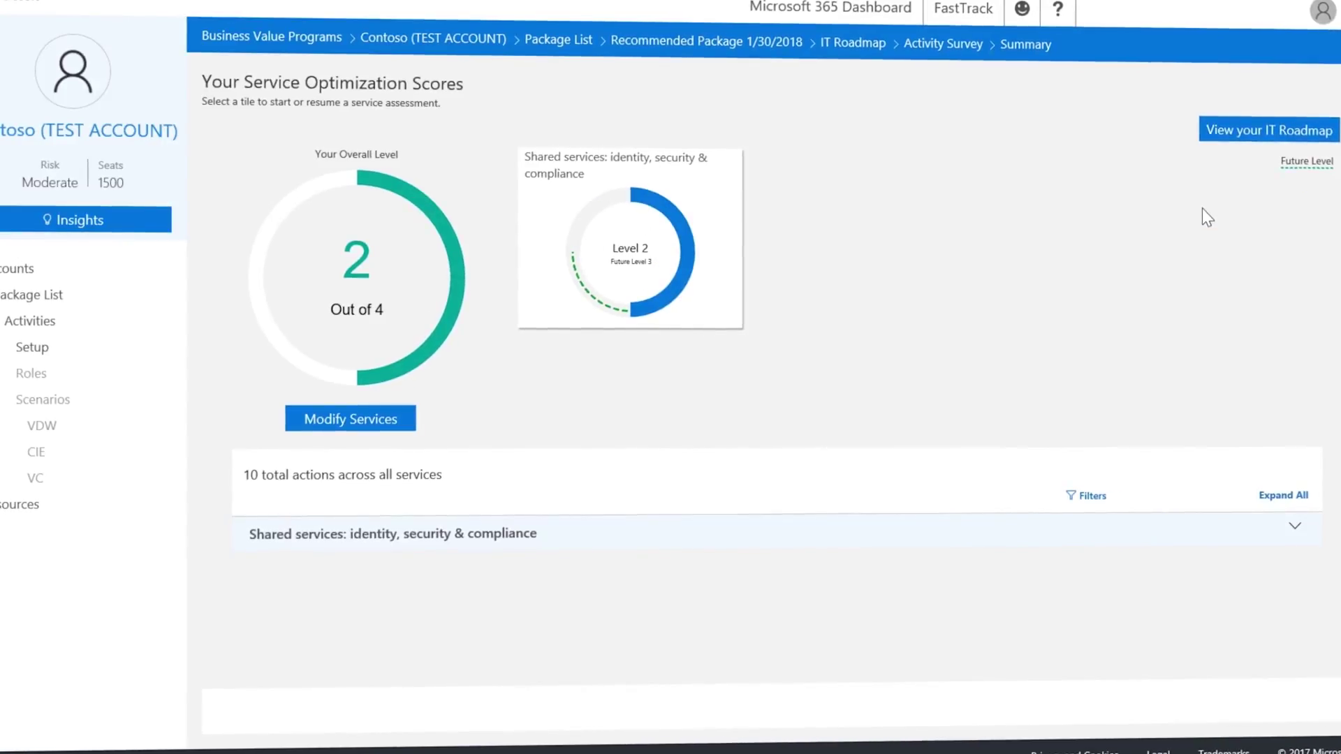
Expand the shared services action list, review every action, and open the generated IT Roadmap report.
left_click(1303, 500)
scroll(1250, 494, "down", 4)
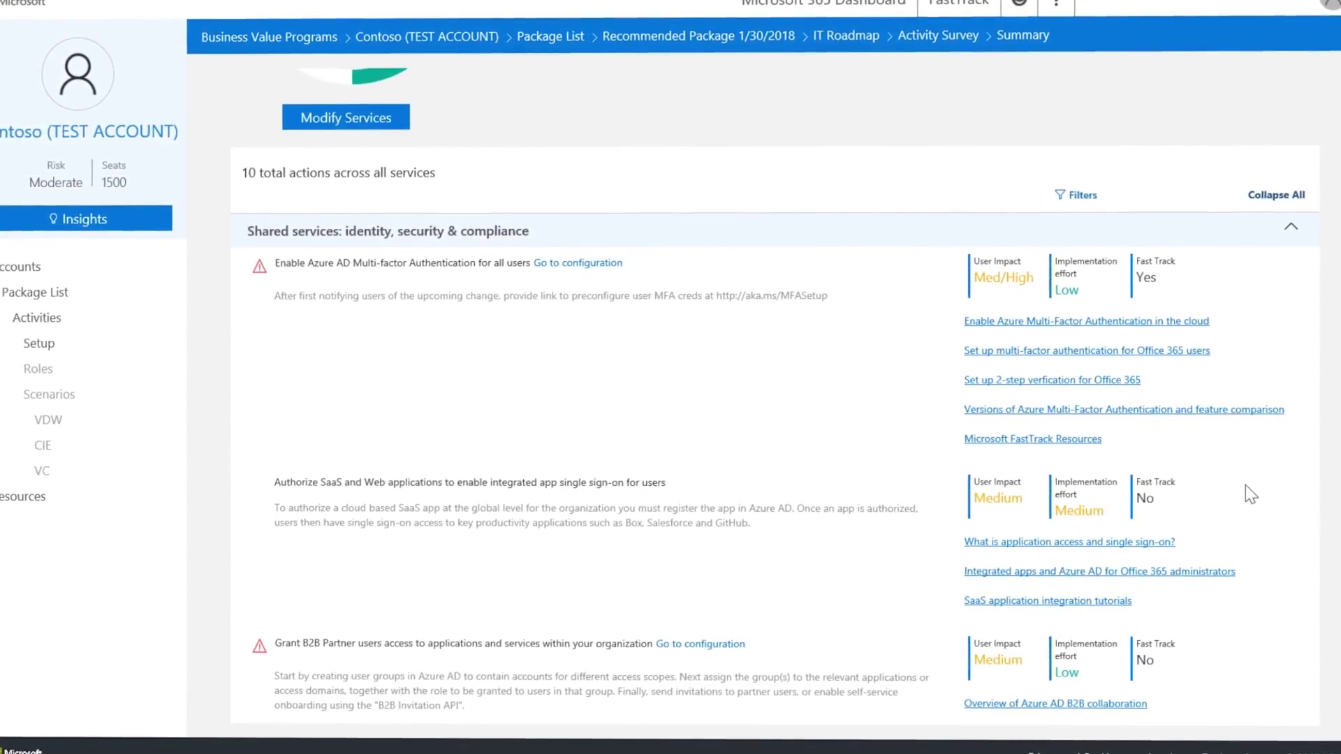
scroll(1250, 486, "down", 8)
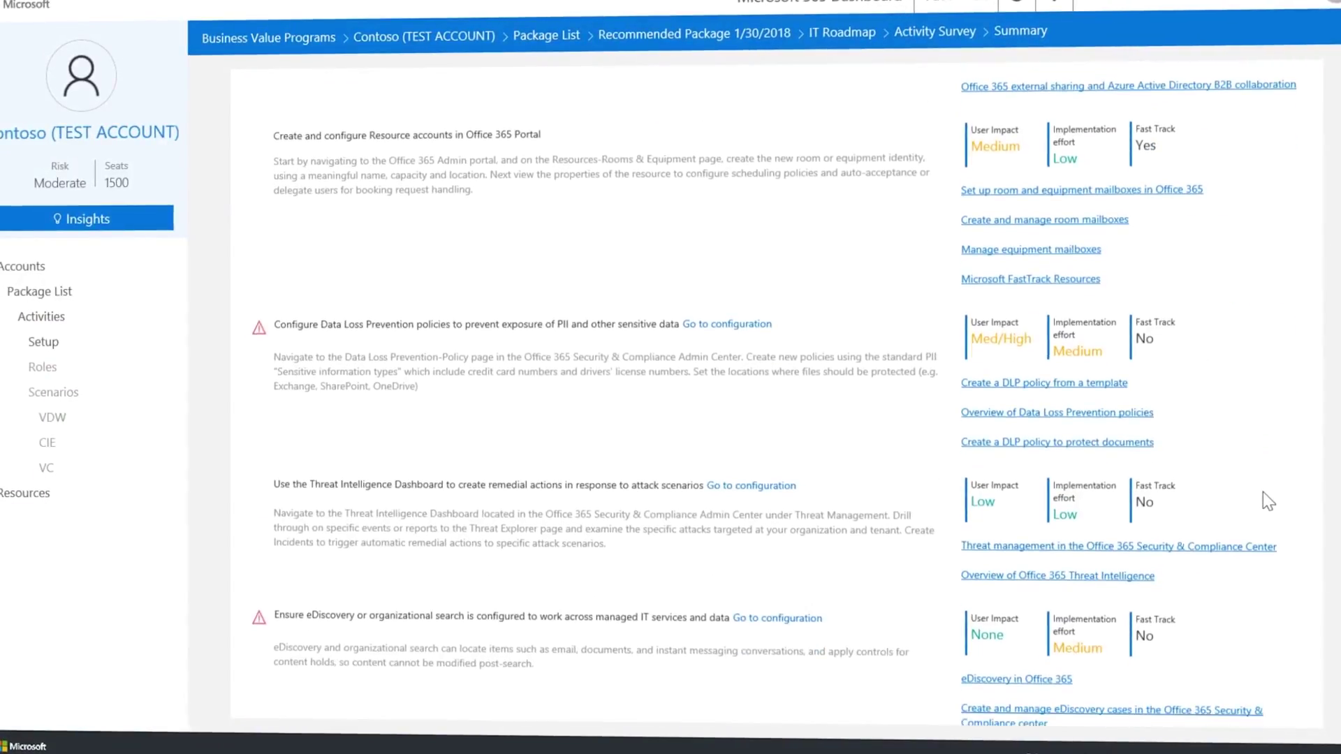
scroll(1266, 497, "down", 5)
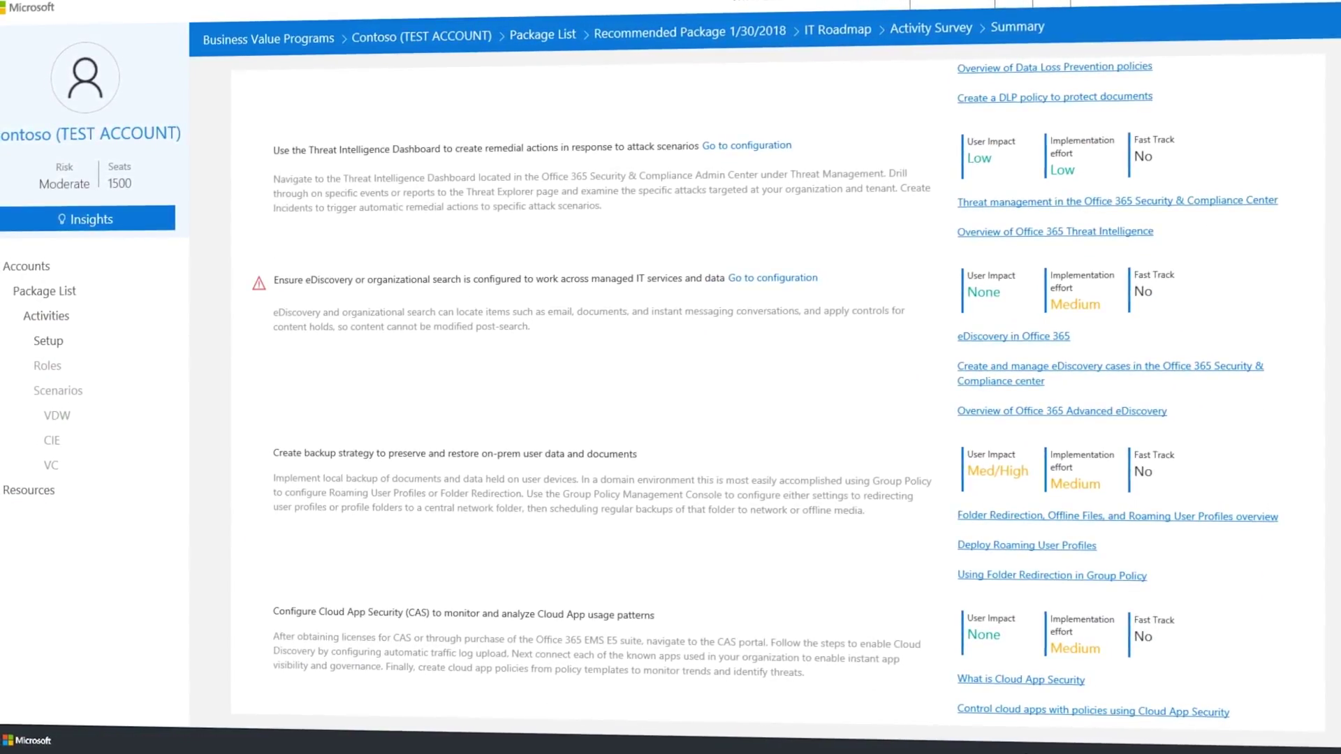
scroll(768, 391, "down", 2)
scroll(768, 391, "up", 8)
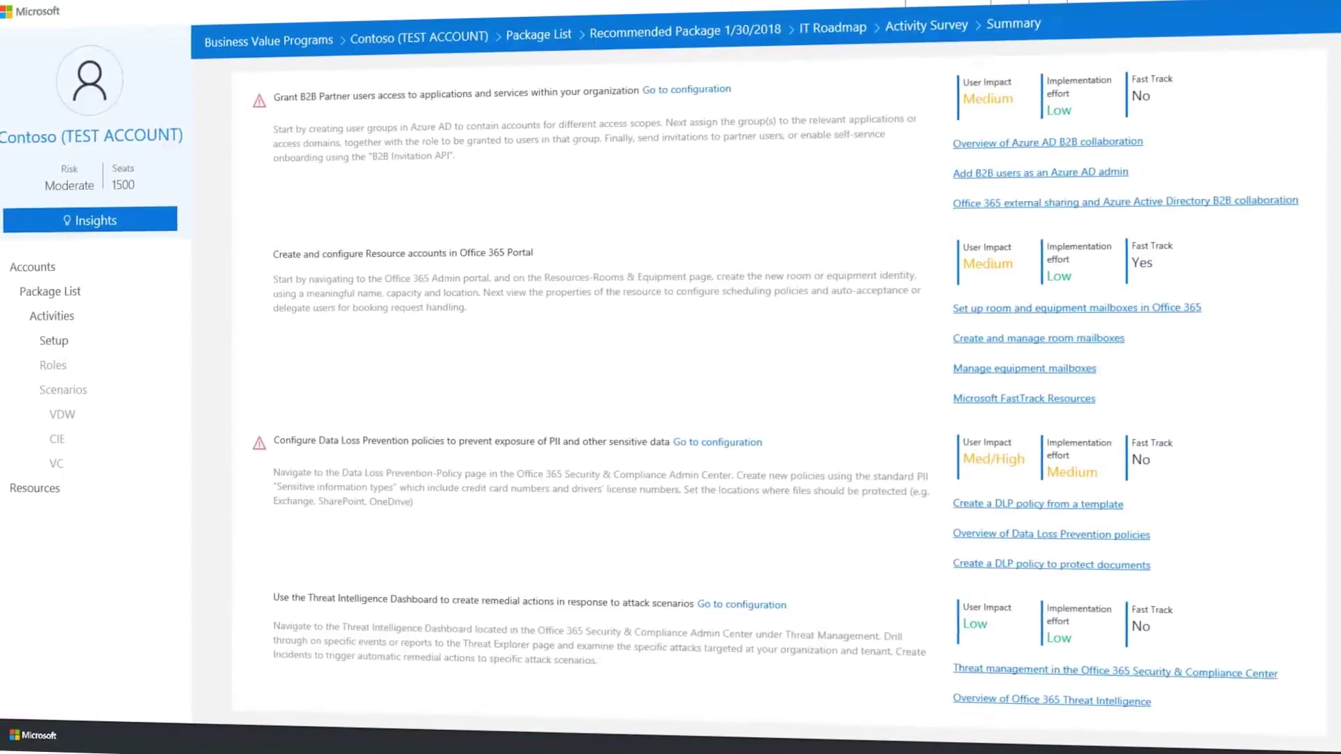
scroll(1313, 279, "up", 10)
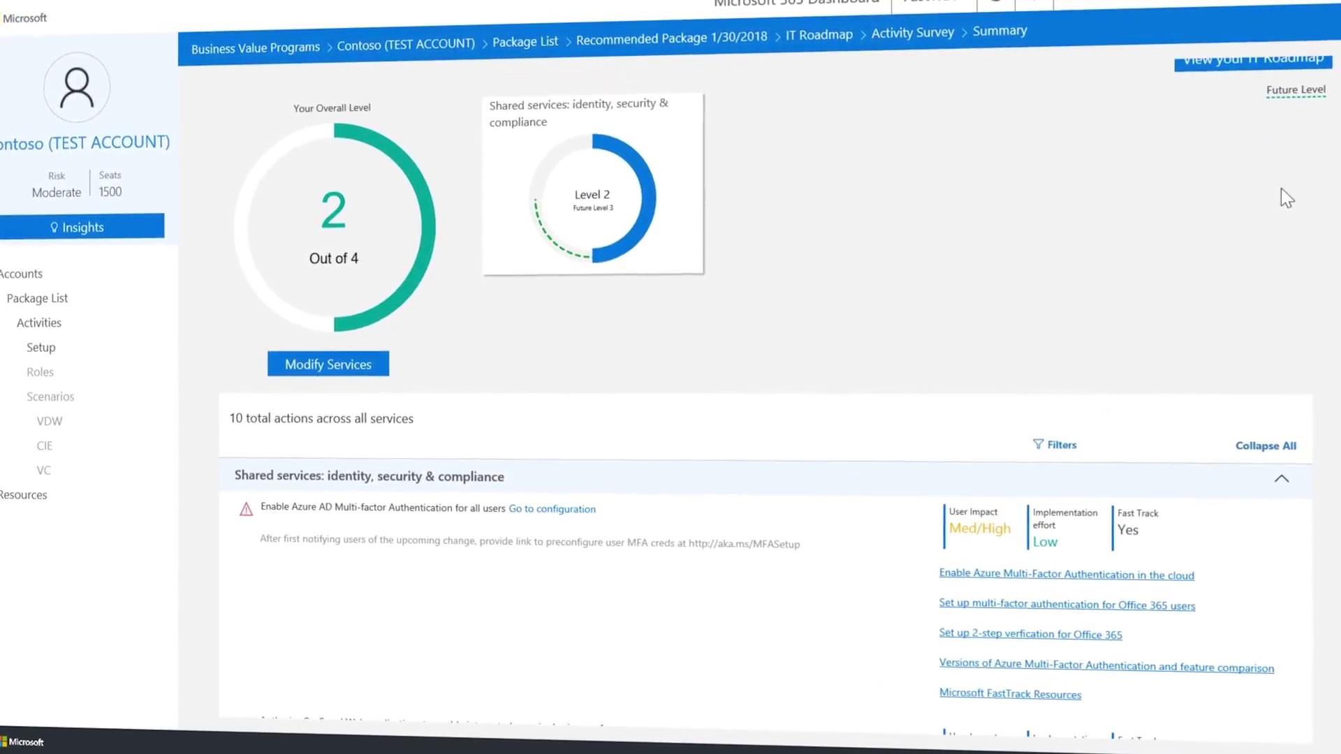
scroll(1275, 180, "up", 1)
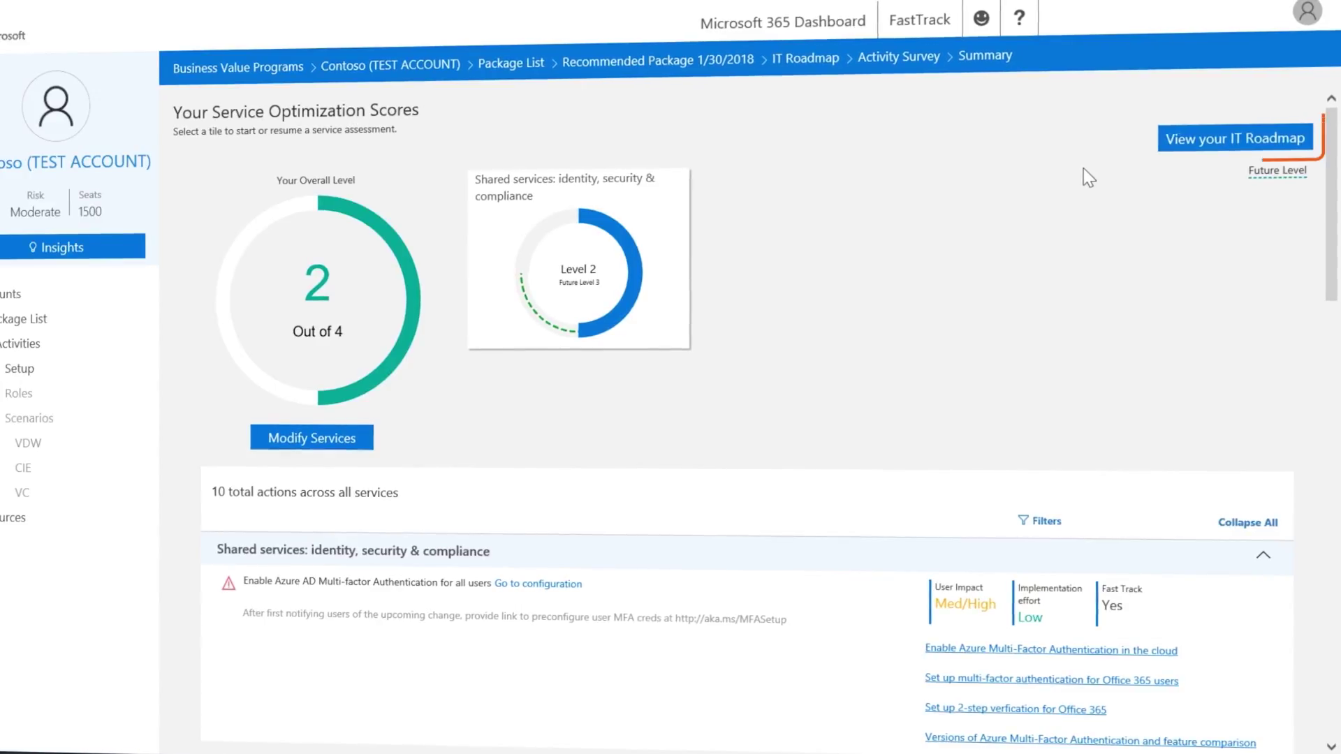
left_click(1239, 141)
Review the IT Roadmap Report pages, including the implementers table and Action Plan, then select Group collaboration services.
scroll(870, 655, "down", 15)
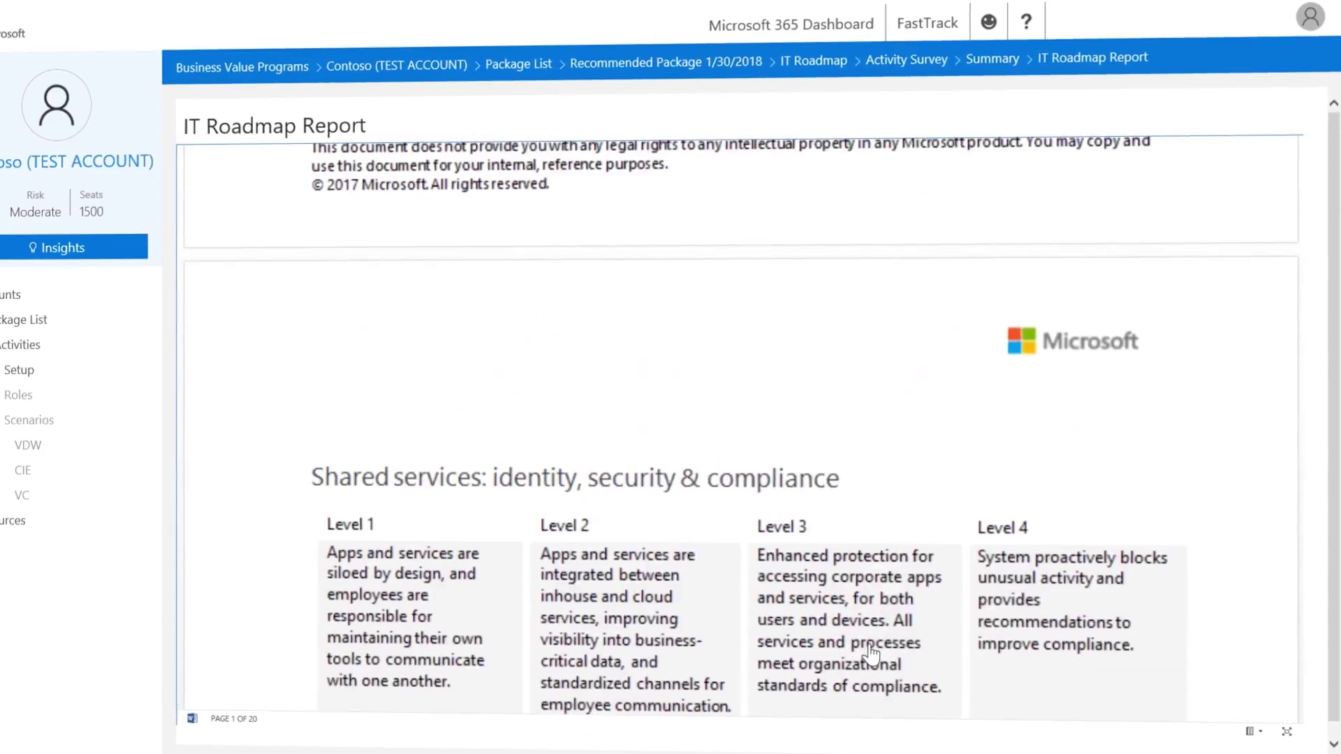
scroll(873, 655, "down", 4)
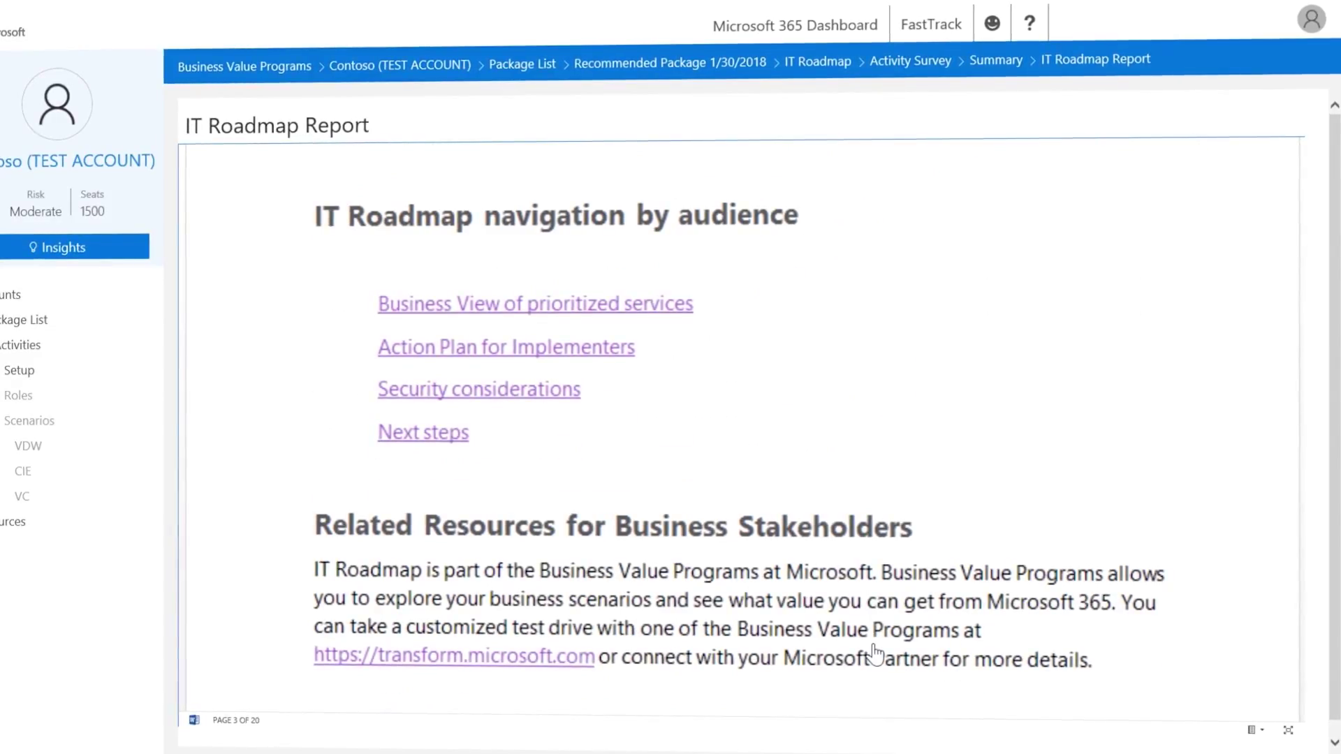
scroll(876, 655, "down", 15)
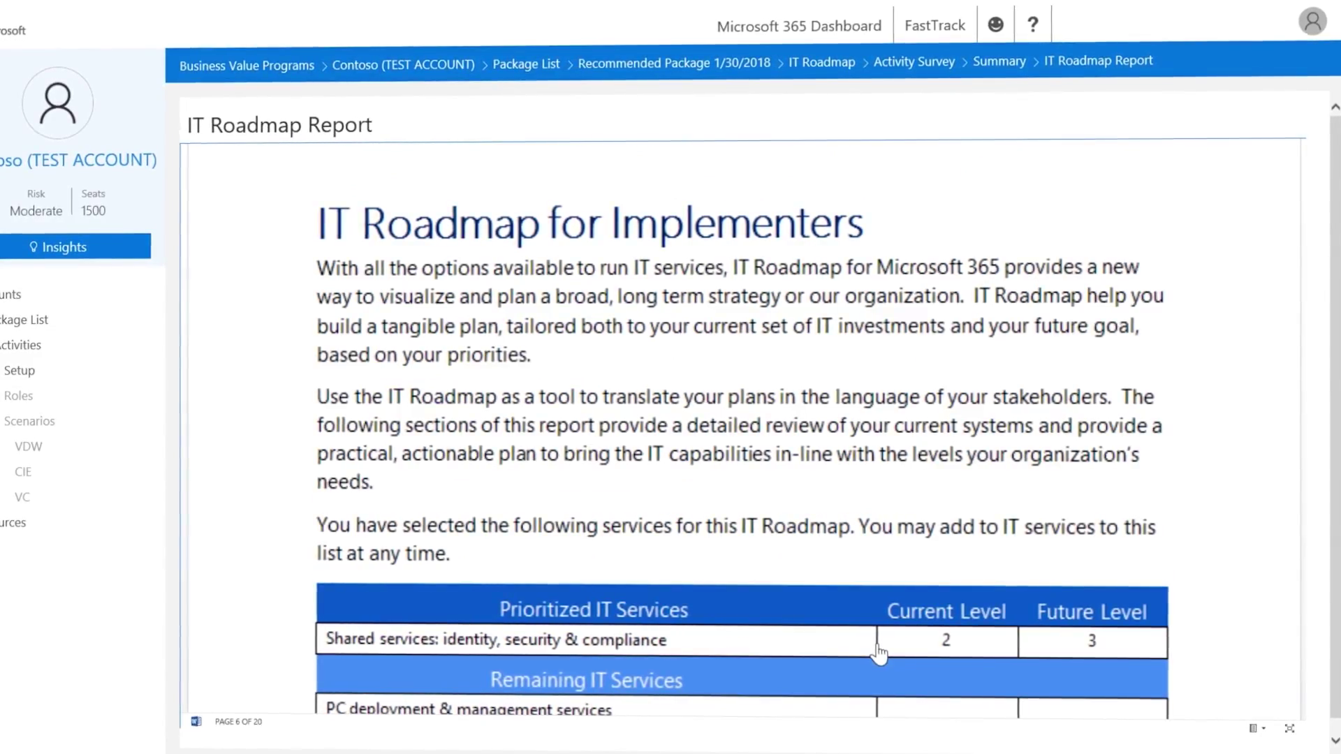
scroll(880, 653, "down", 10)
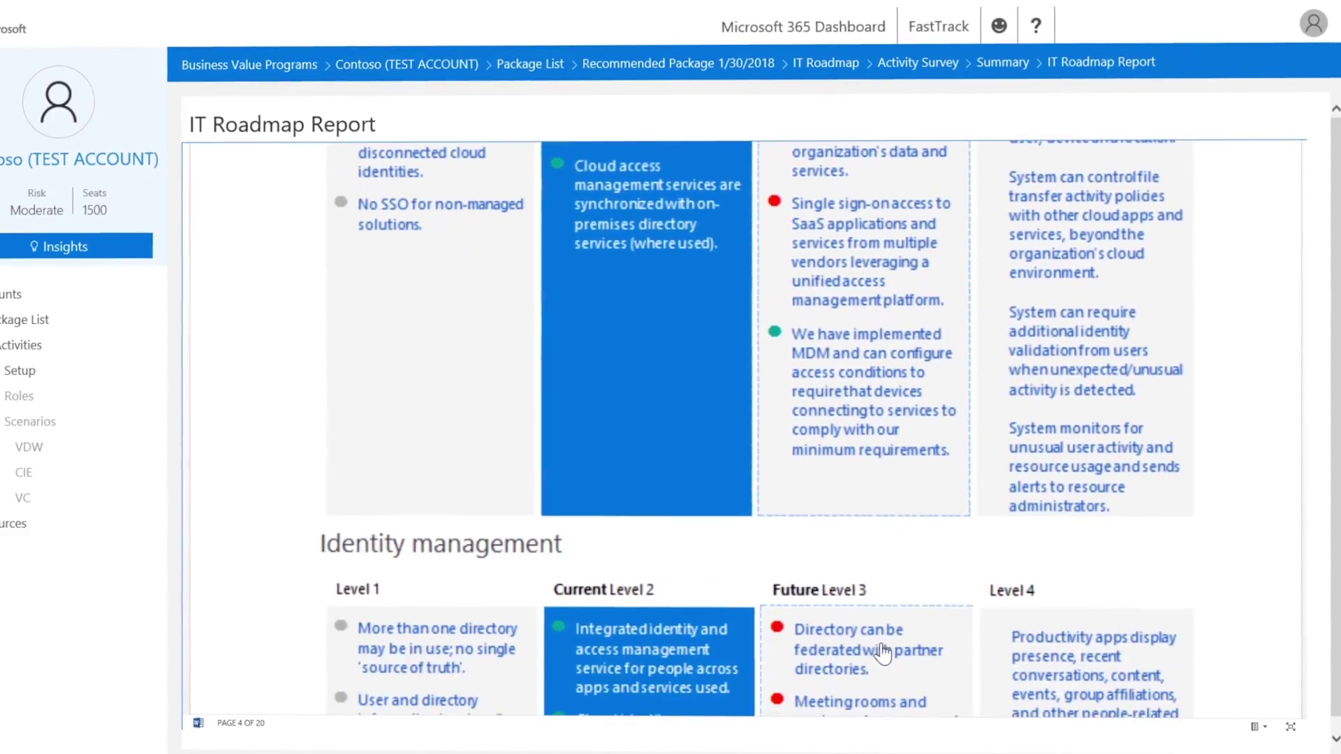
scroll(885, 653, "up", 5)
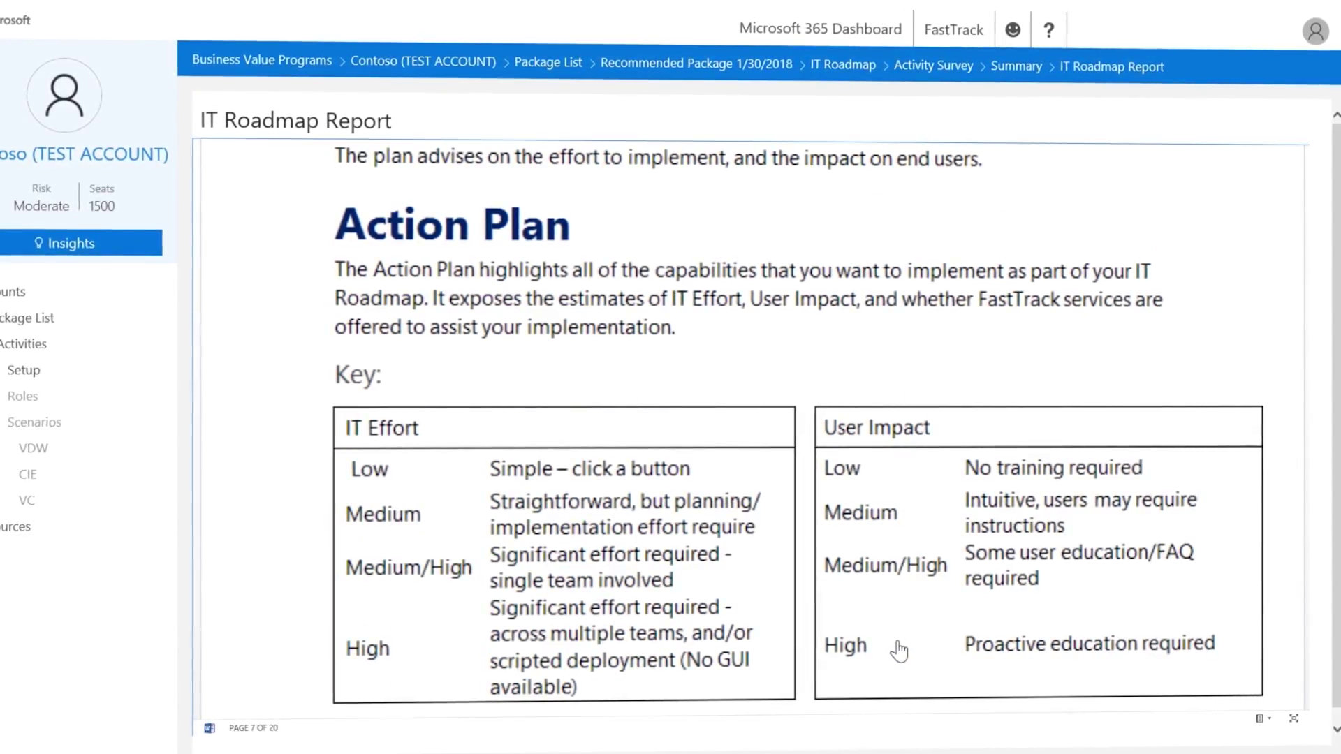
scroll(901, 649, "down", 10)
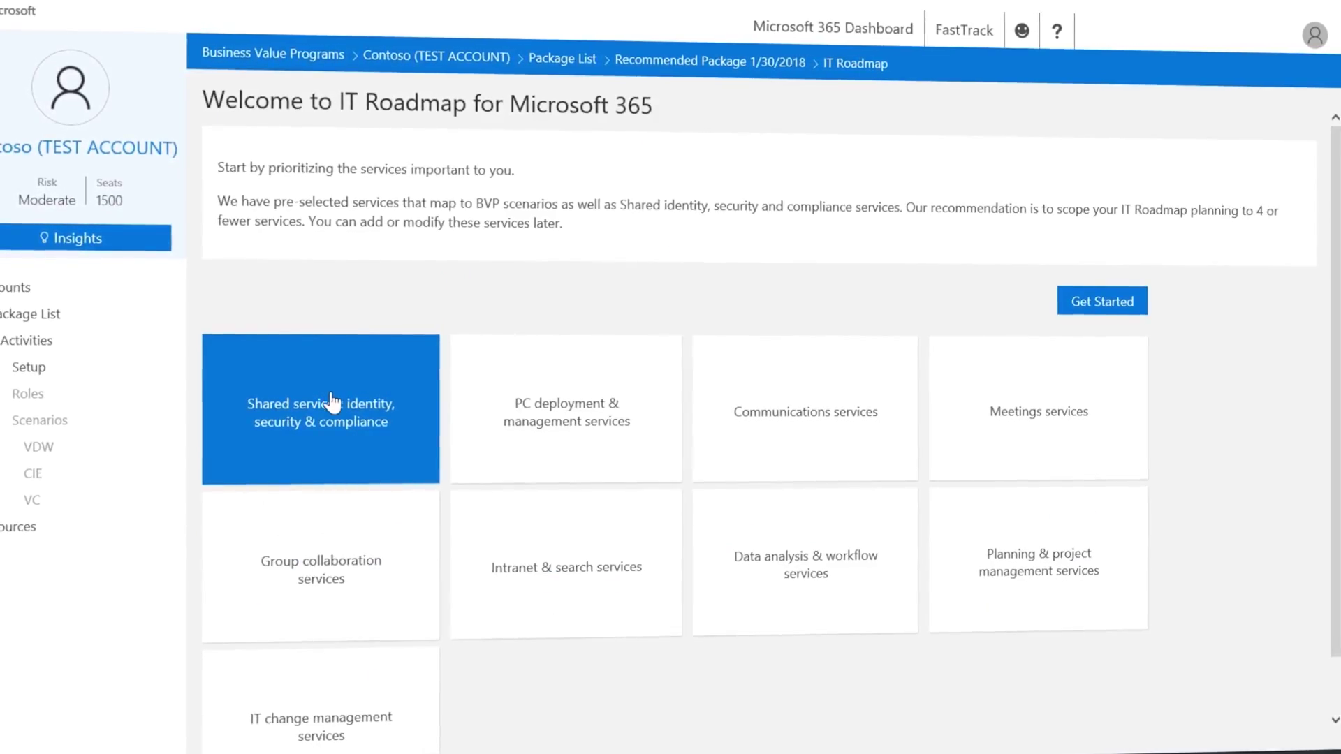
left_click(355, 574)
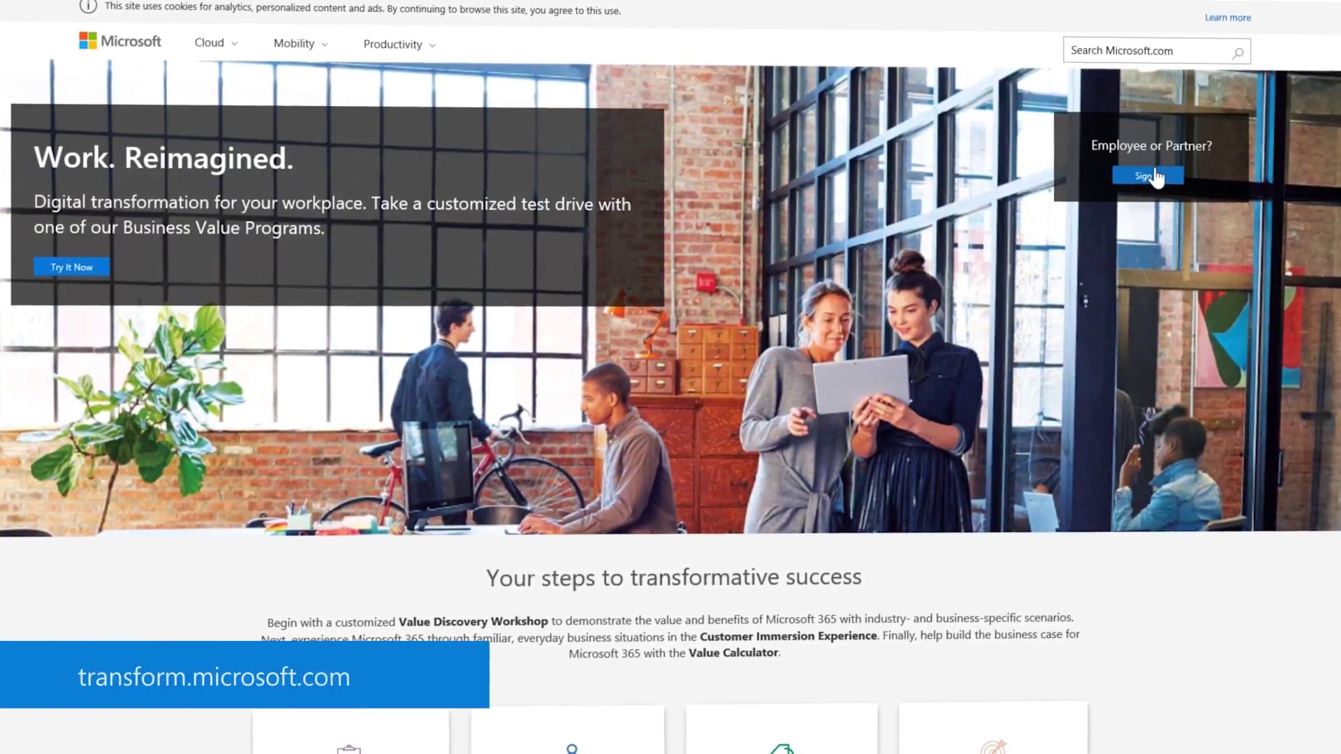
Sign in with a Microsoft e-mail address, search accounts for 'contoso', and set the future level target to Level 4.
left_click(1152, 171)
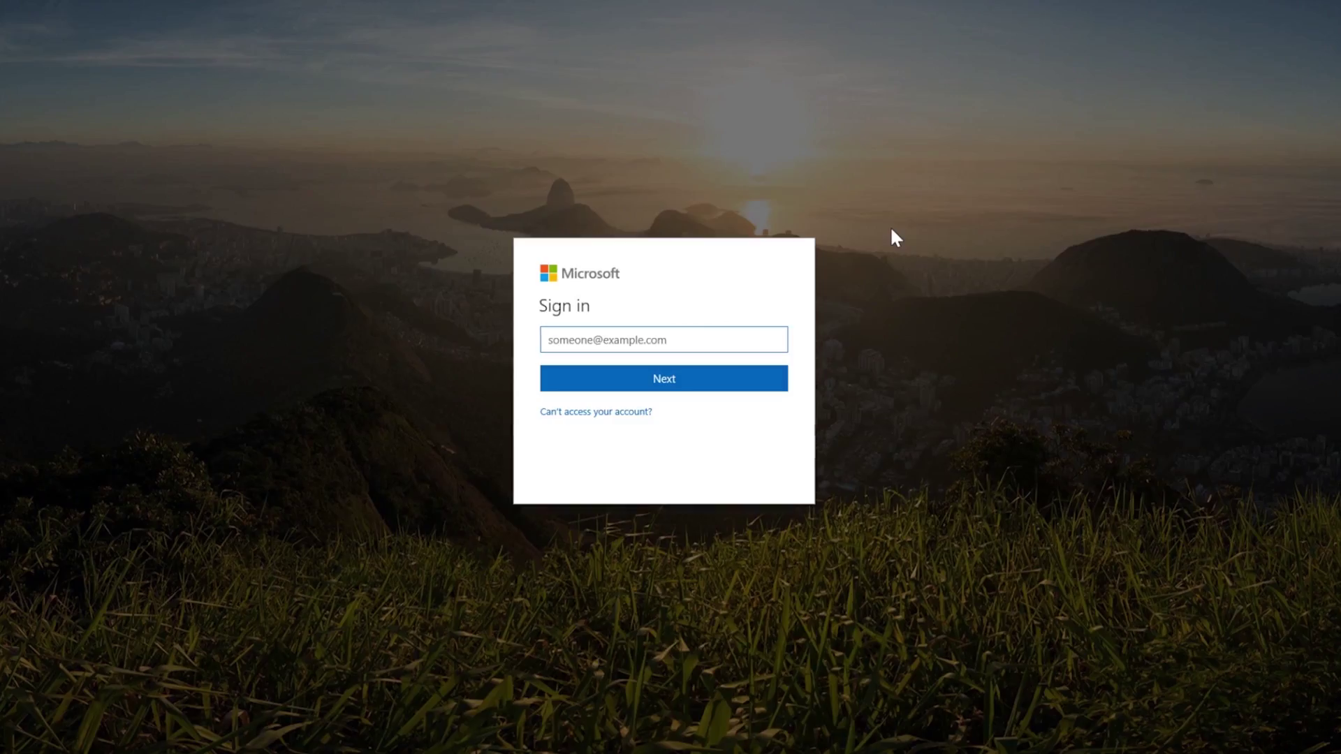
type("someone@microsoft.com")
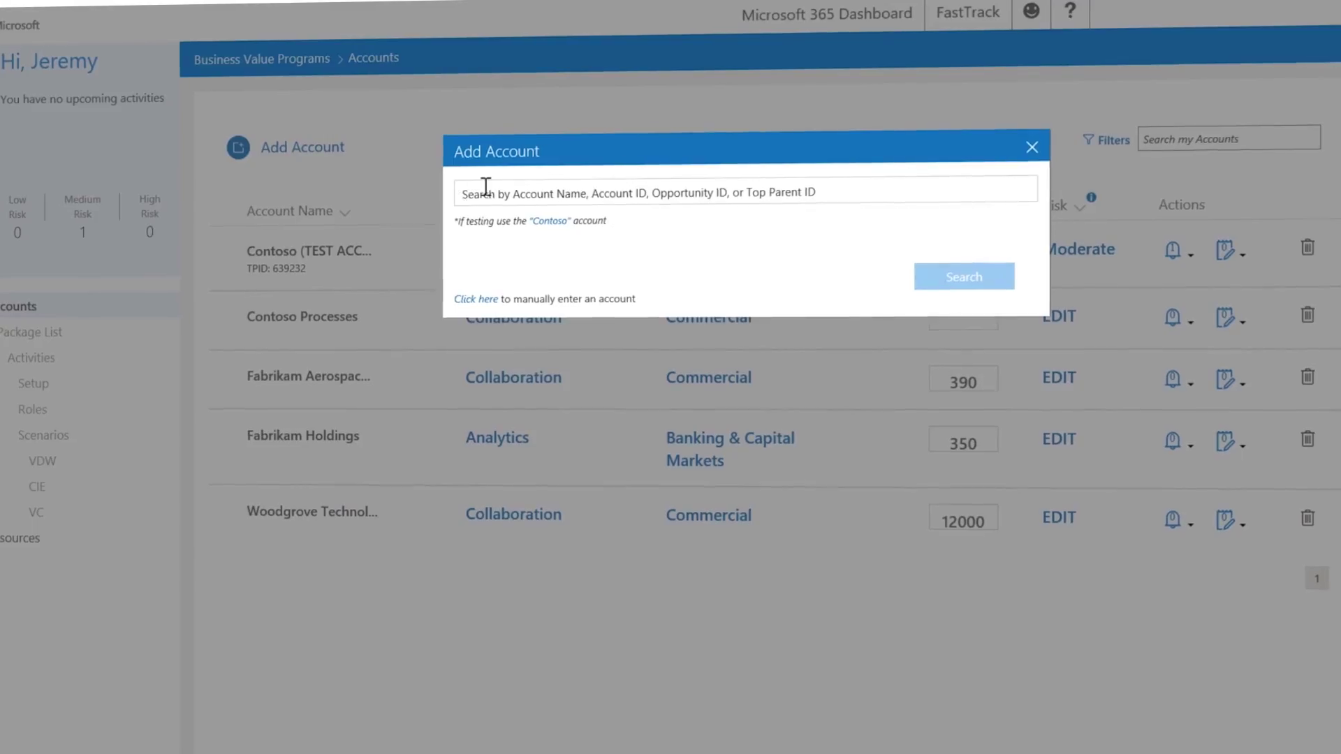
left_click(489, 190)
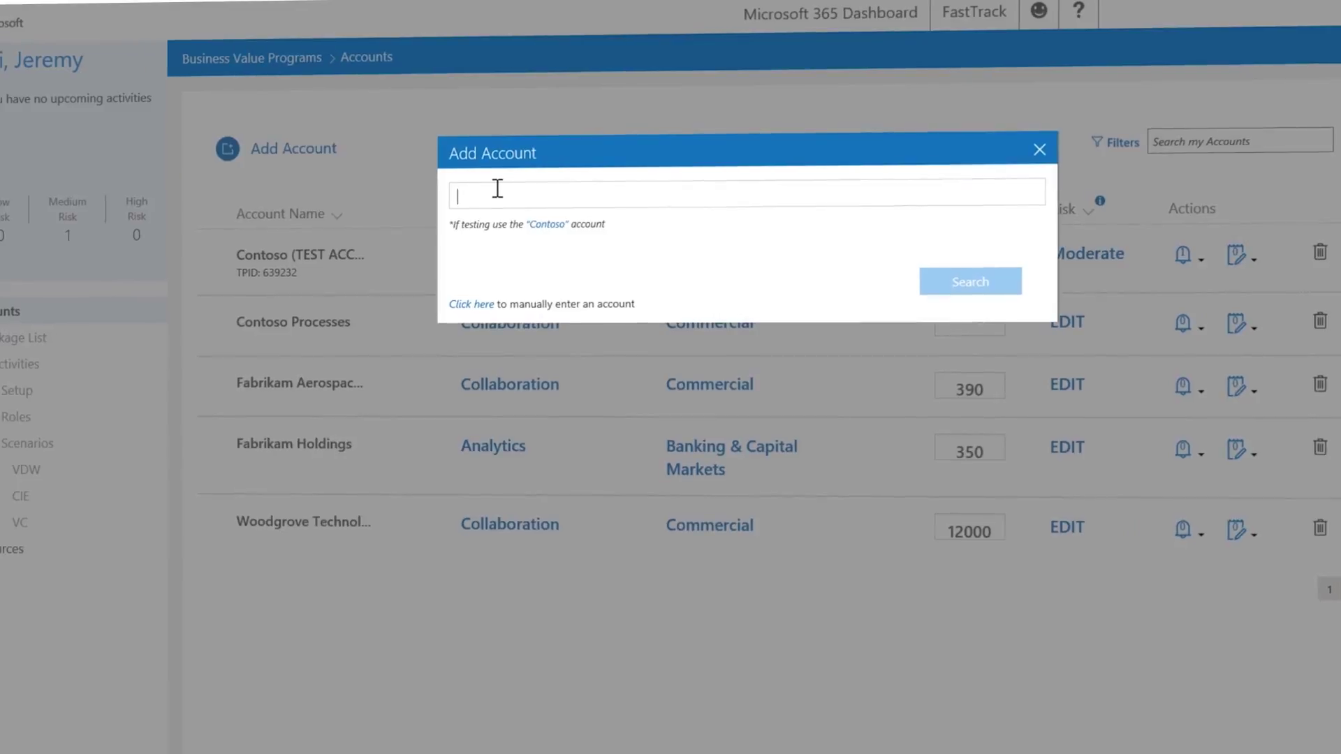
type("contoso")
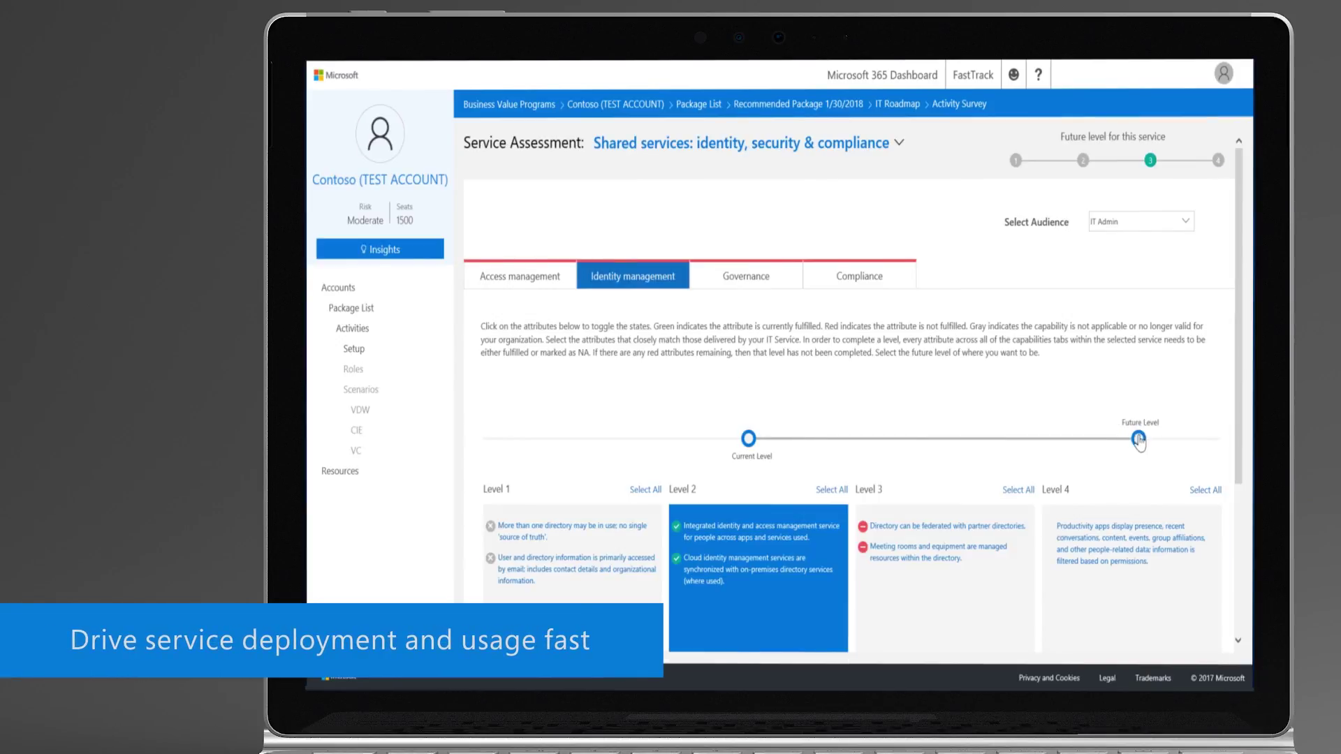
left_click(1139, 440)
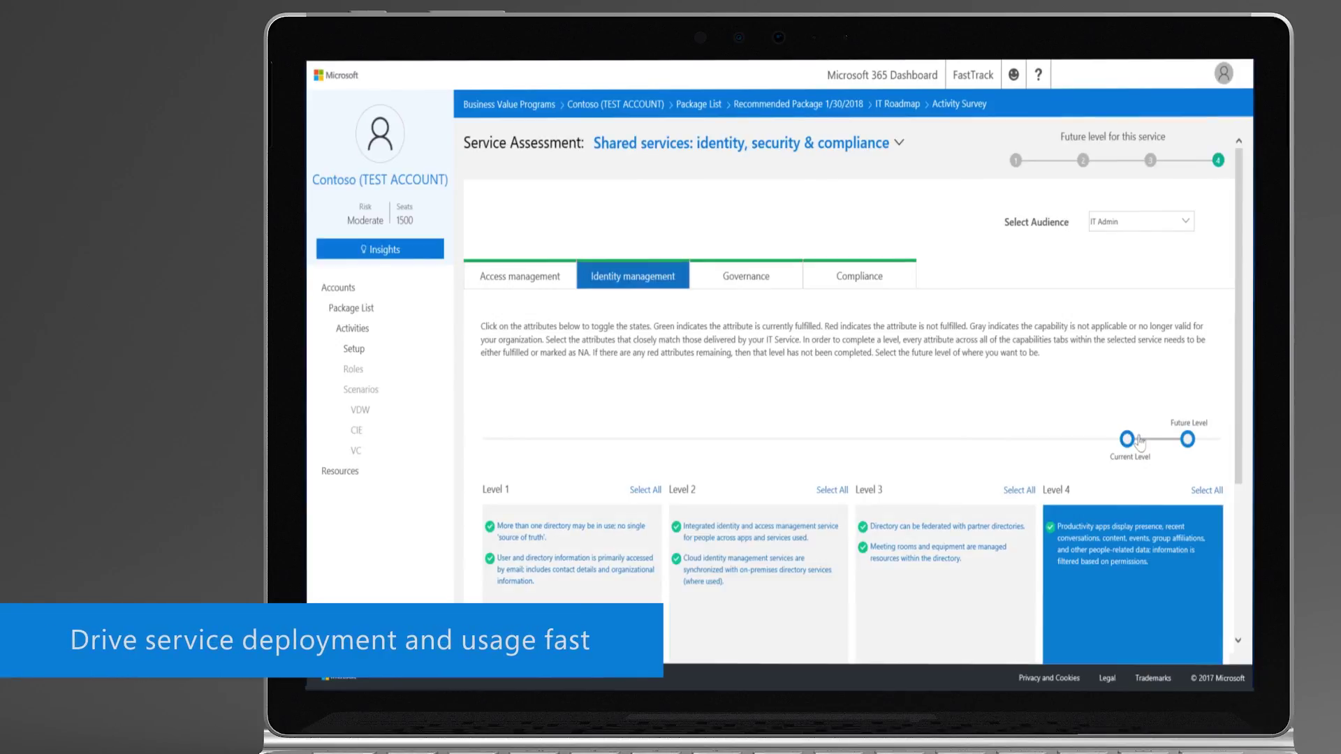